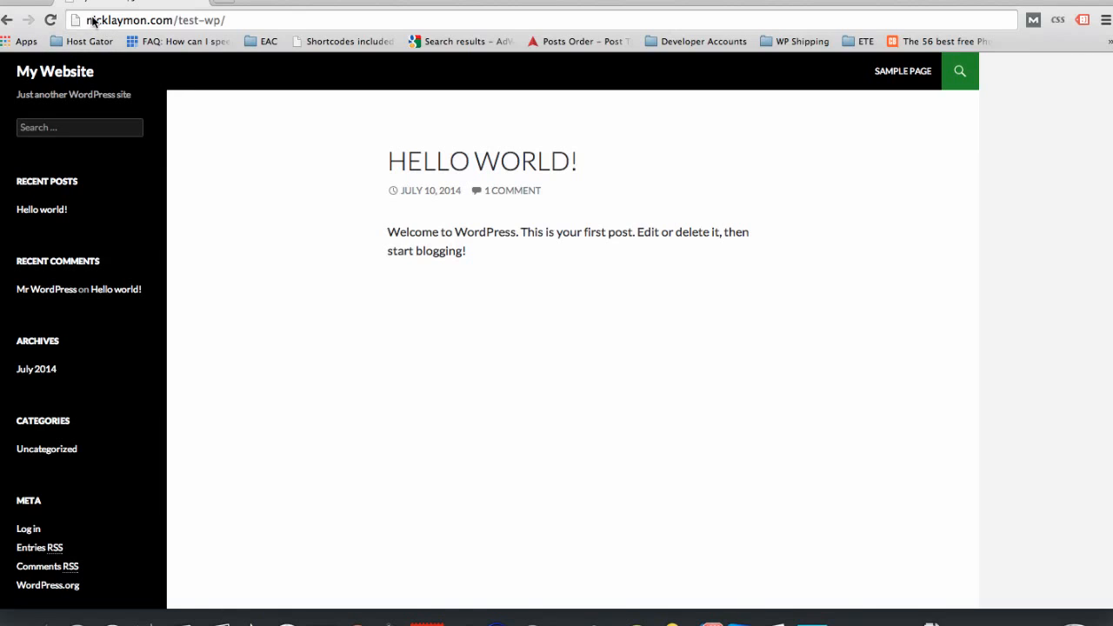
Step: Load the WordPress login page by adding wp-admin to the end of the site's test-wp address
{"action": "left_click", "coordinate": [235, 18]}
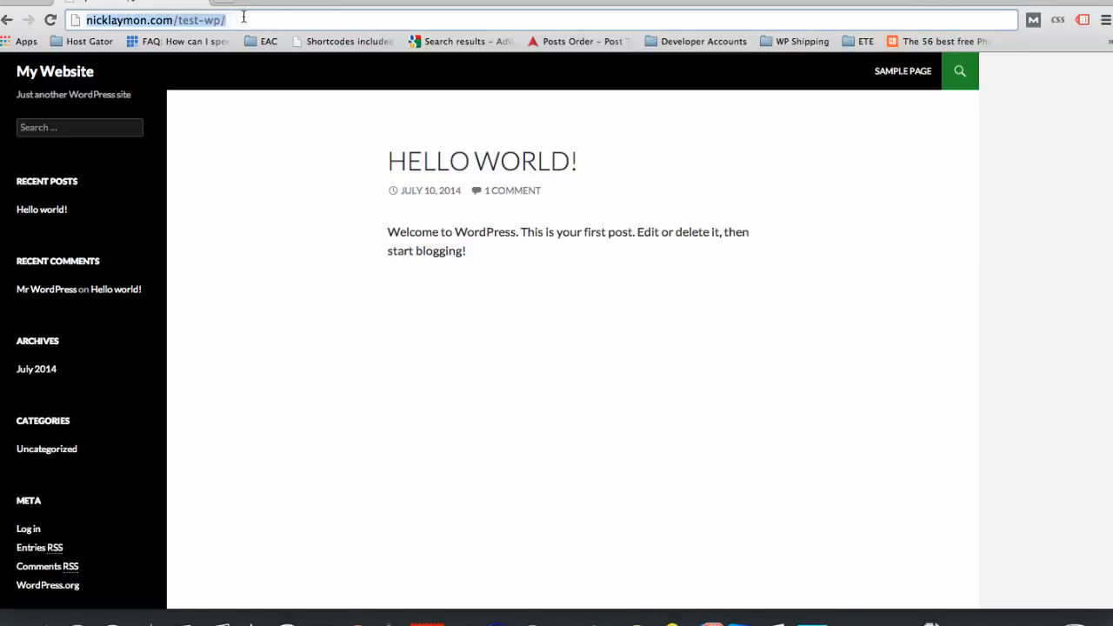
{"action": "left_click", "coordinate": [241, 15]}
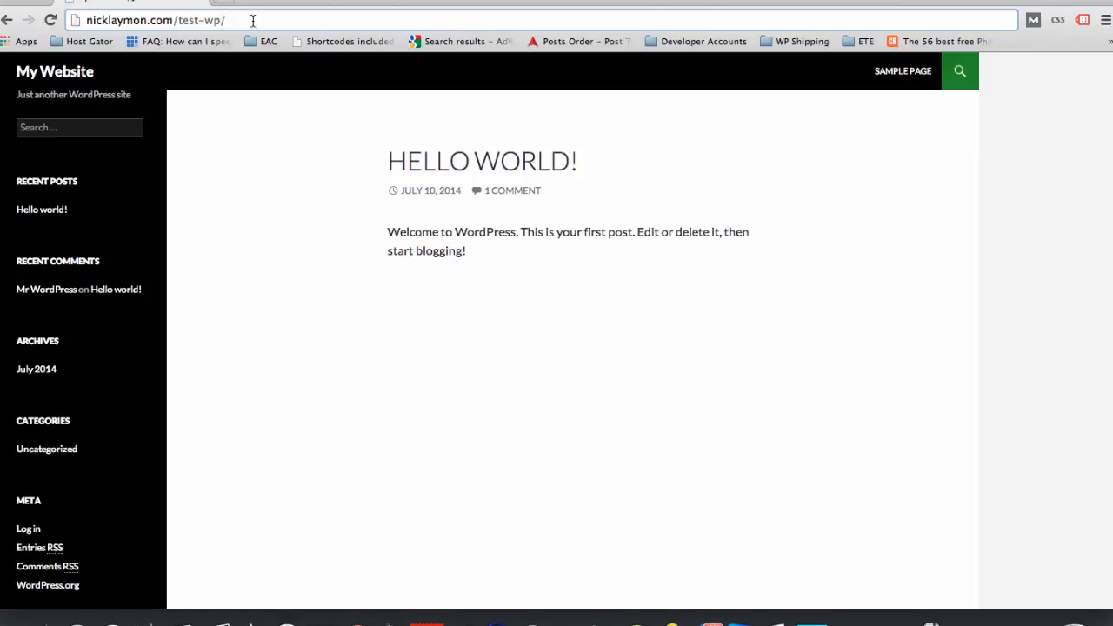
{"action": "type", "text": "ad"}
{"action": "key", "text": "BackSpace"}
{"action": "key", "text": "BackSpace"}
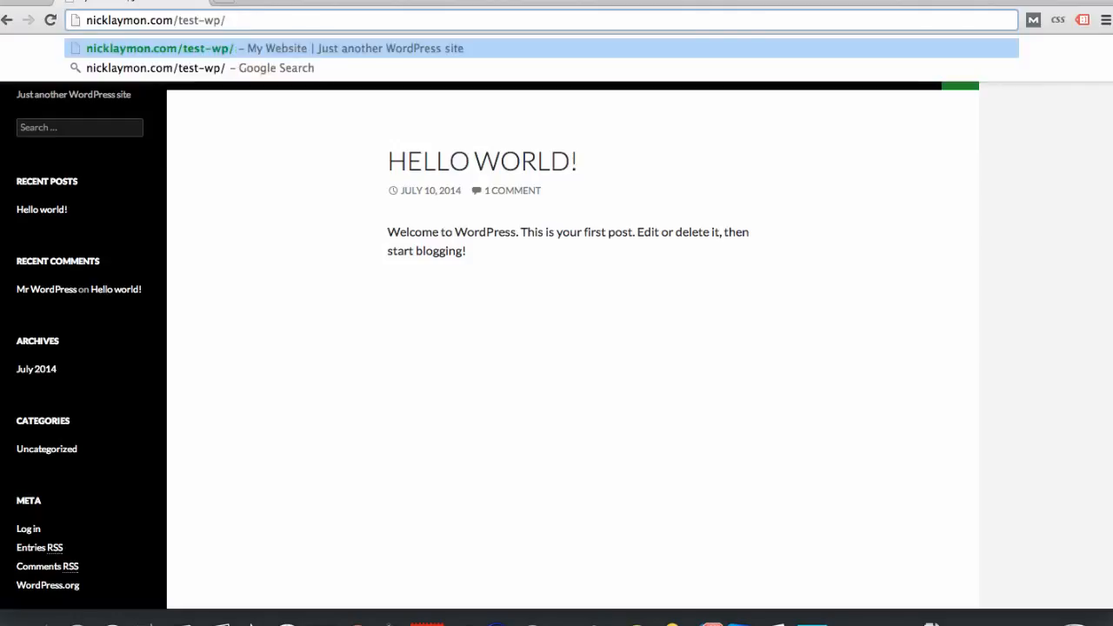
{"action": "type", "text": "wp-admin"}
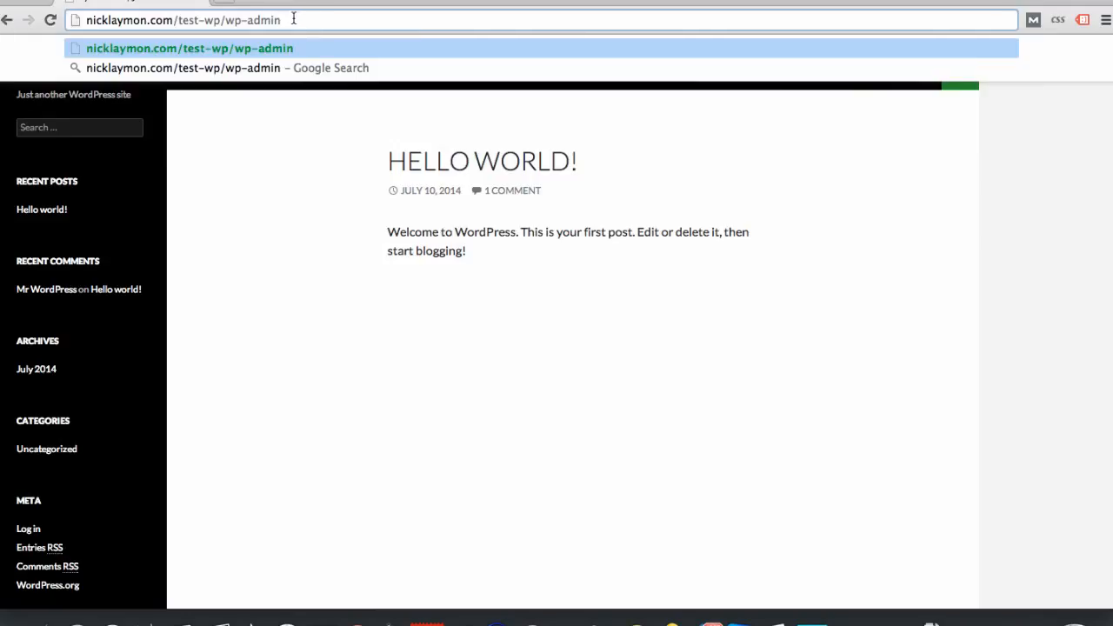
{"action": "key", "text": "Return"}
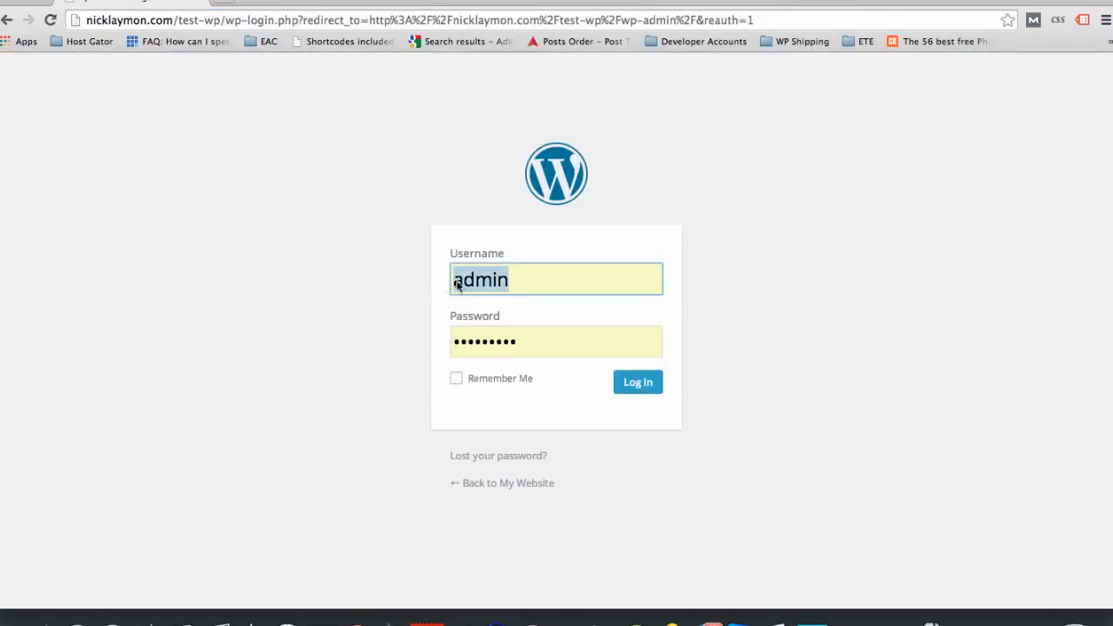
Step: Log in with the prefilled admin credentials and dismiss the Welcome to WordPress pop-up and the Jetpack banner
{"action": "key", "text": "Tab"}
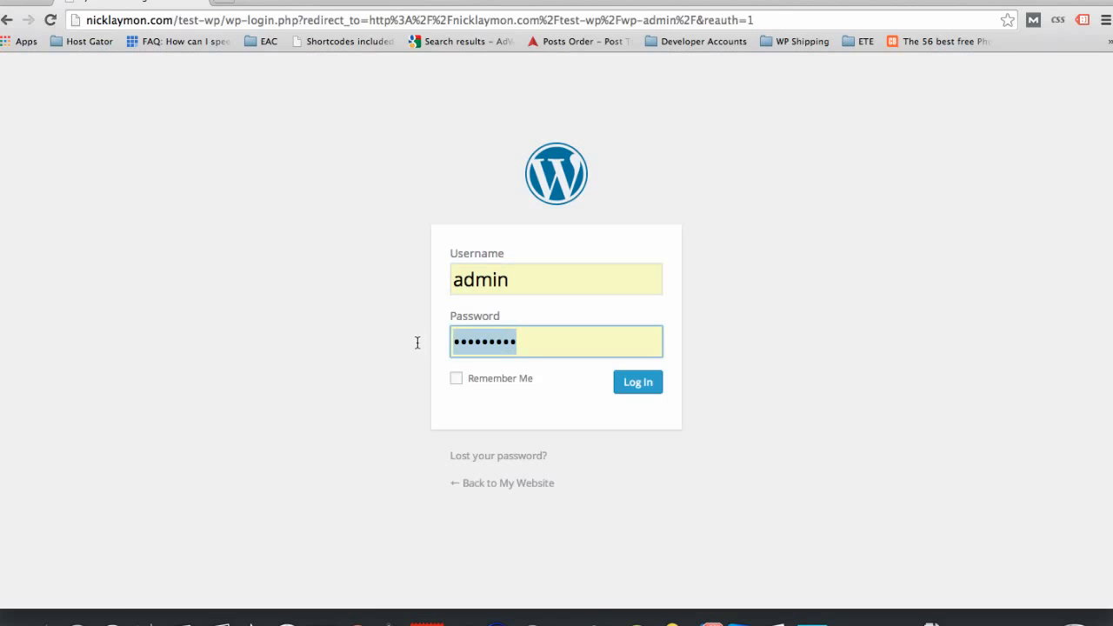
{"action": "left_click", "coordinate": [642, 387]}
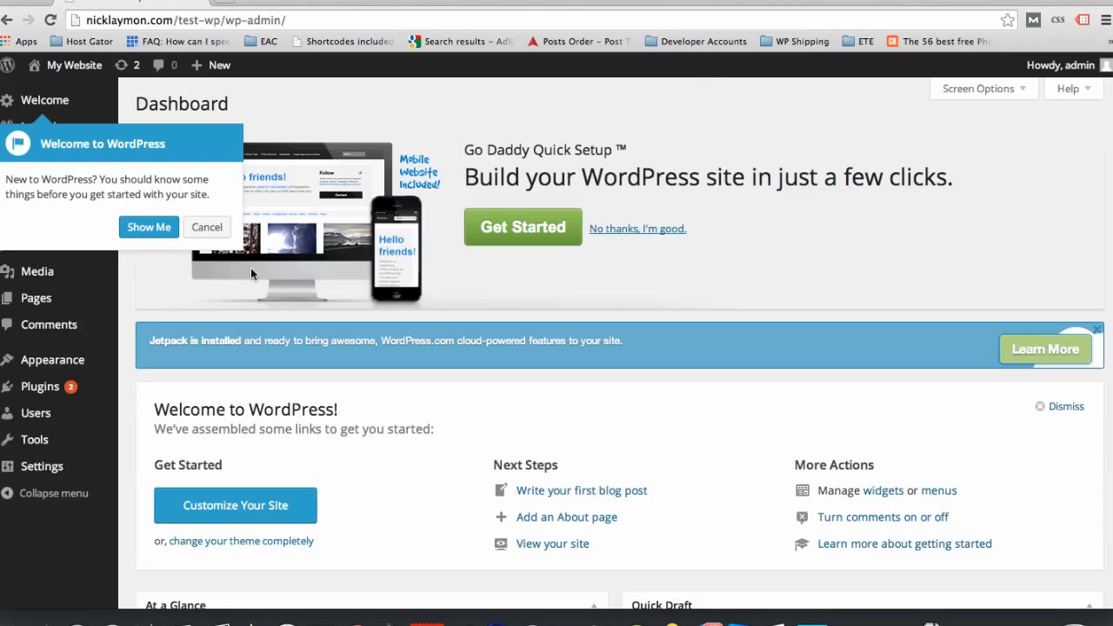
{"action": "left_click", "coordinate": [209, 228]}
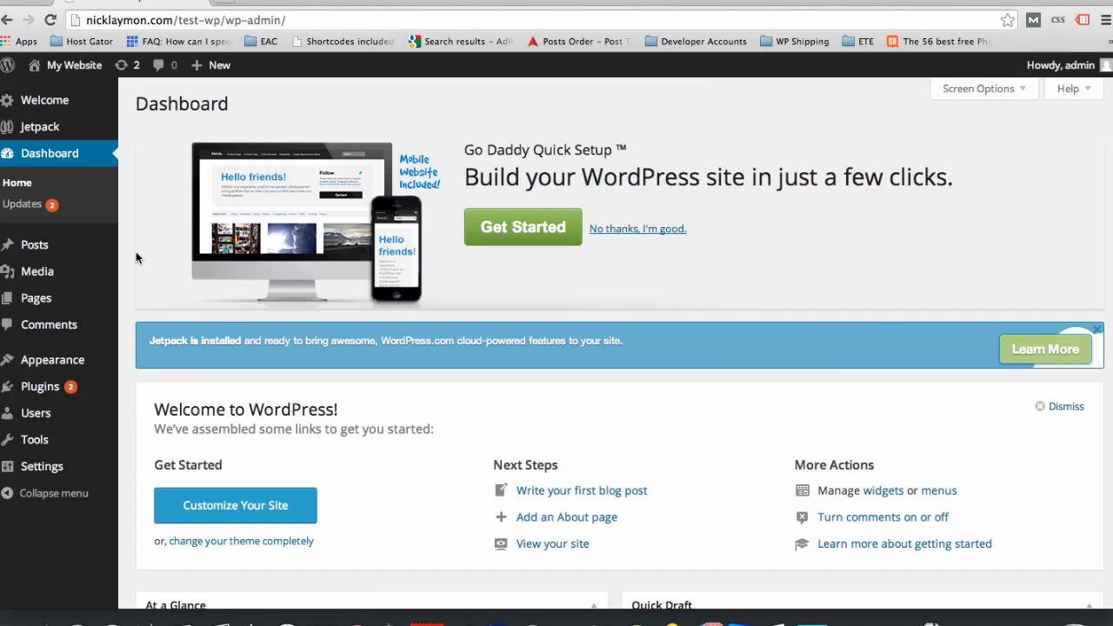
{"action": "left_click", "coordinate": [1097, 330]}
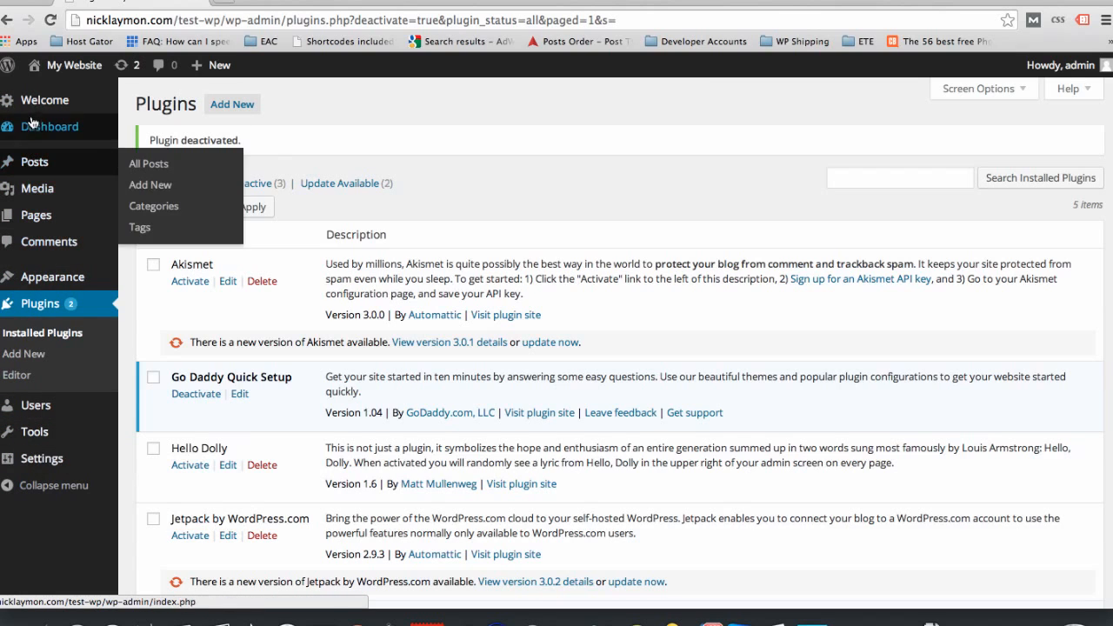
{"action": "mouse_move", "coordinate": [32, 117]}
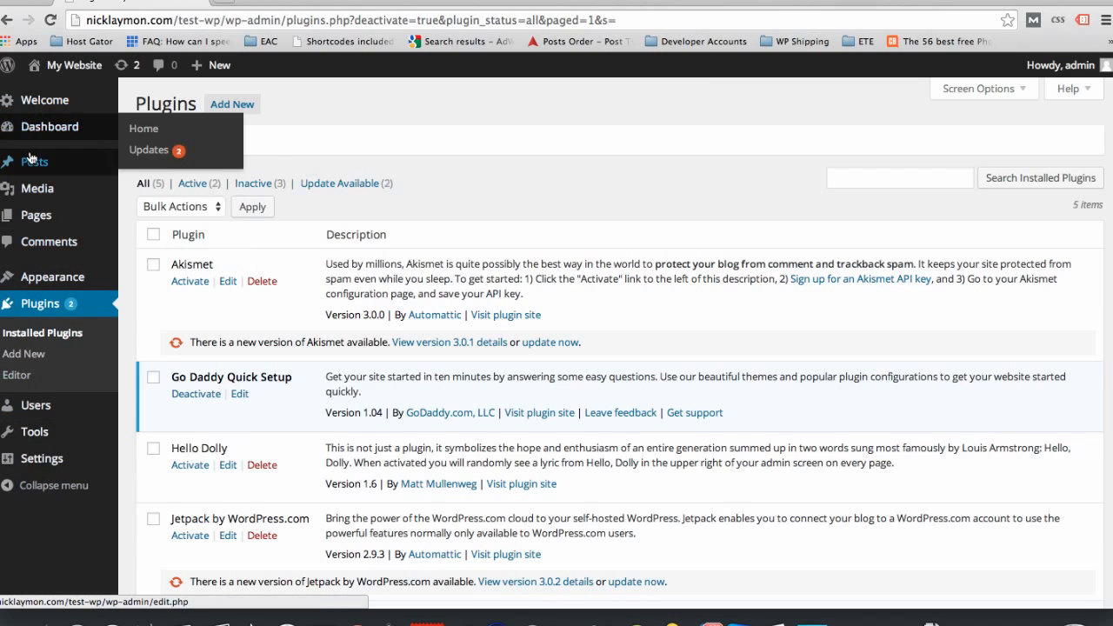
{"action": "mouse_move", "coordinate": [38, 168]}
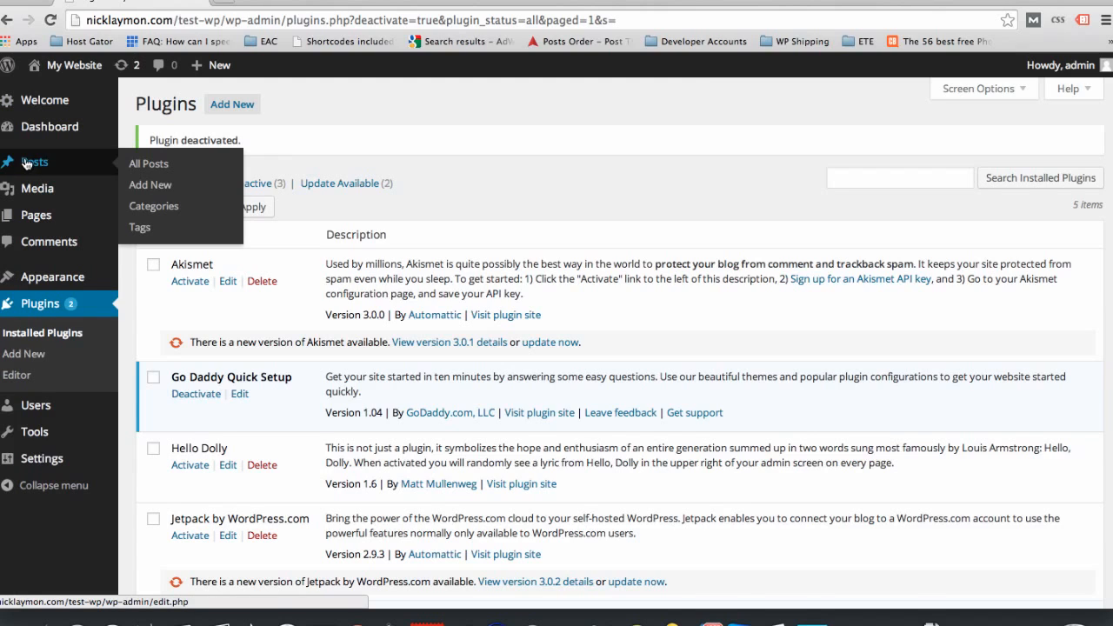
{"action": "mouse_move", "coordinate": [36, 190]}
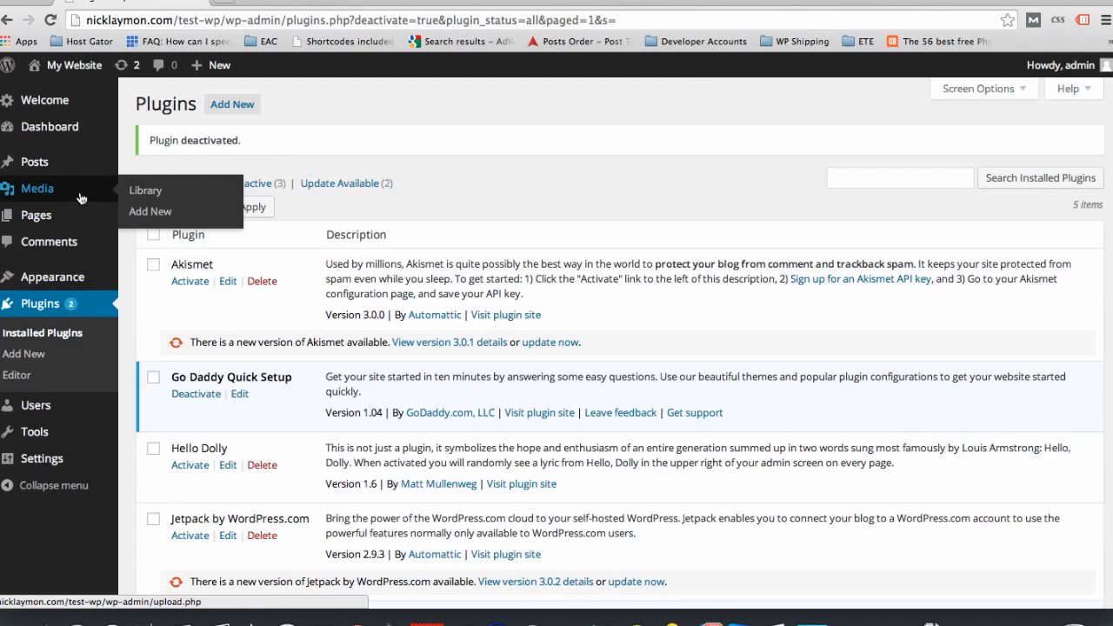
{"action": "mouse_move", "coordinate": [78, 219]}
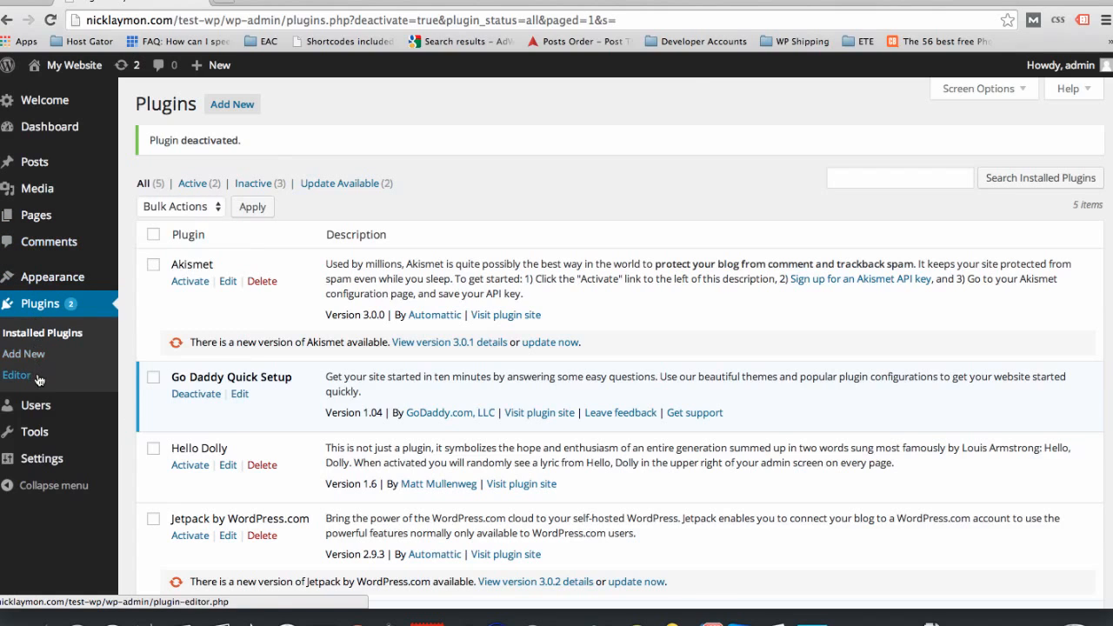
Step: Open the installed themes and activate the Twenty Thirteen theme
{"action": "mouse_move", "coordinate": [42, 278]}
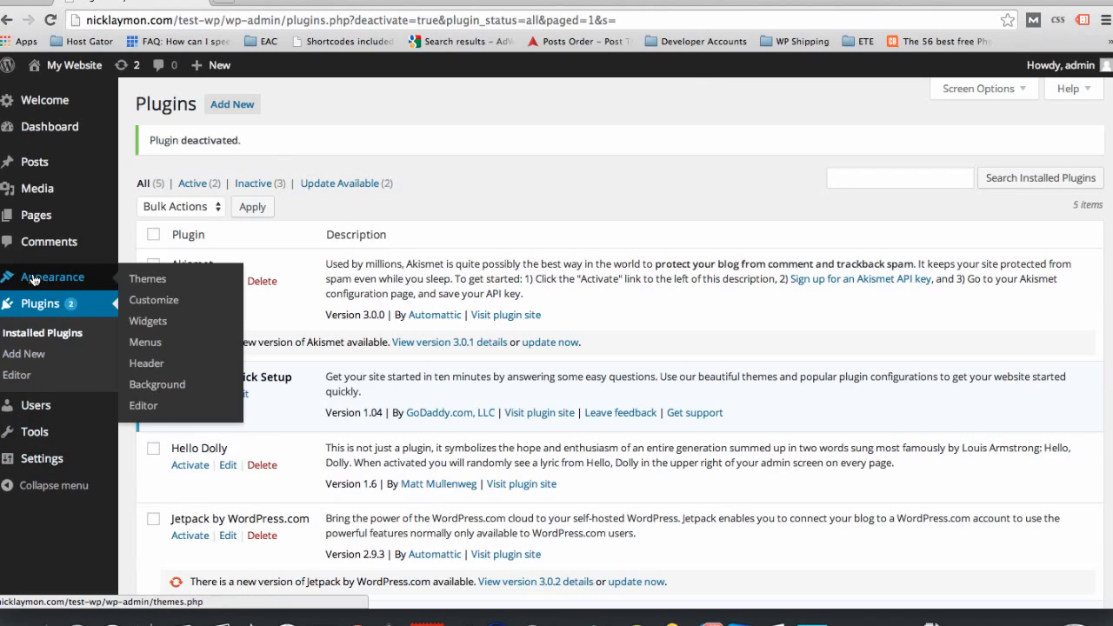
{"action": "left_click", "coordinate": [156, 278]}
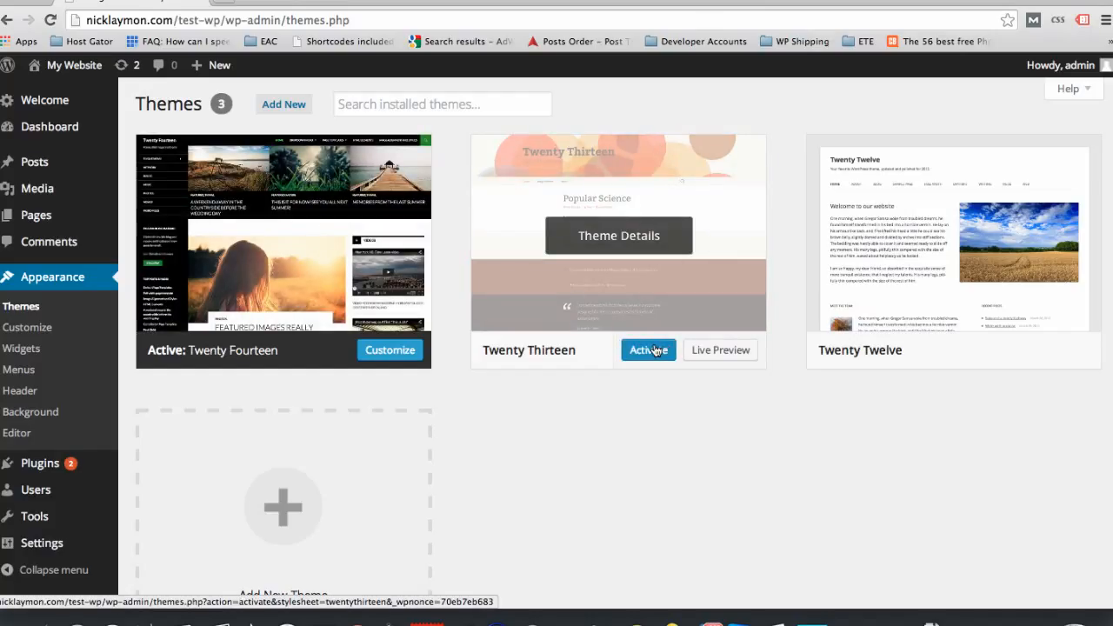
{"action": "left_click", "coordinate": [655, 351]}
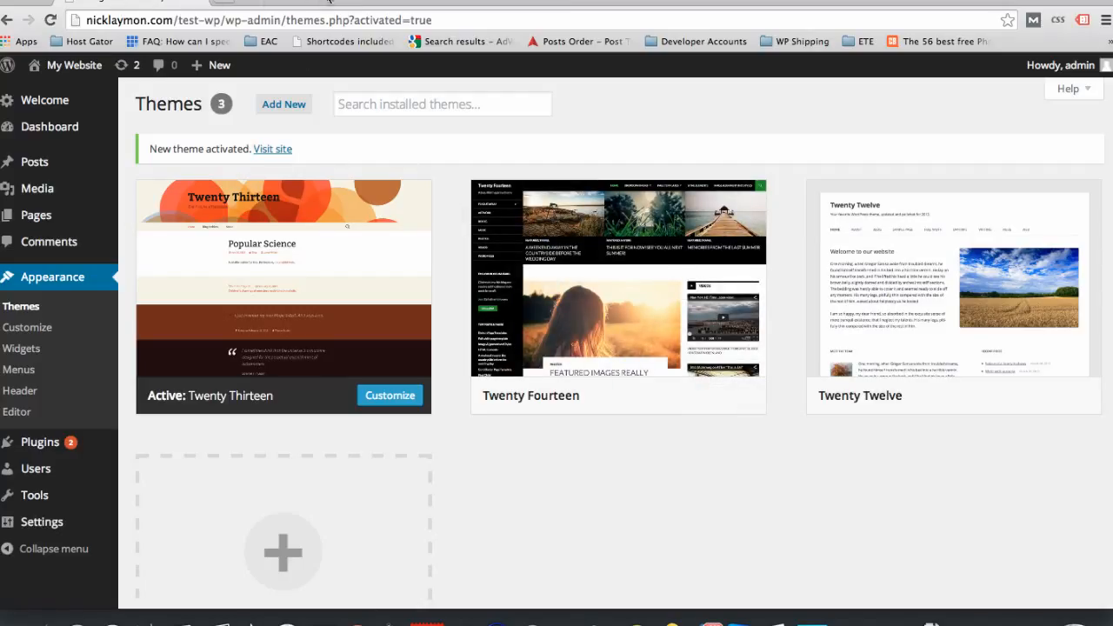
Step: View the live site with the Twenty Thirteen theme and return to the dashboard
{"action": "mouse_move", "coordinate": [335, 238]}
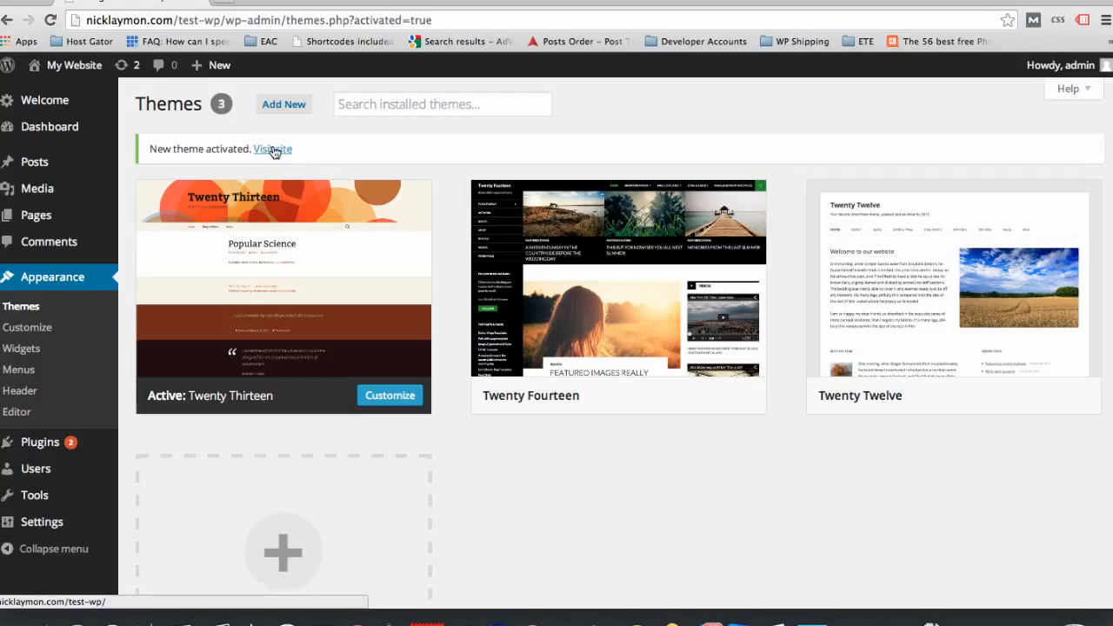
{"action": "left_click", "coordinate": [85, 66]}
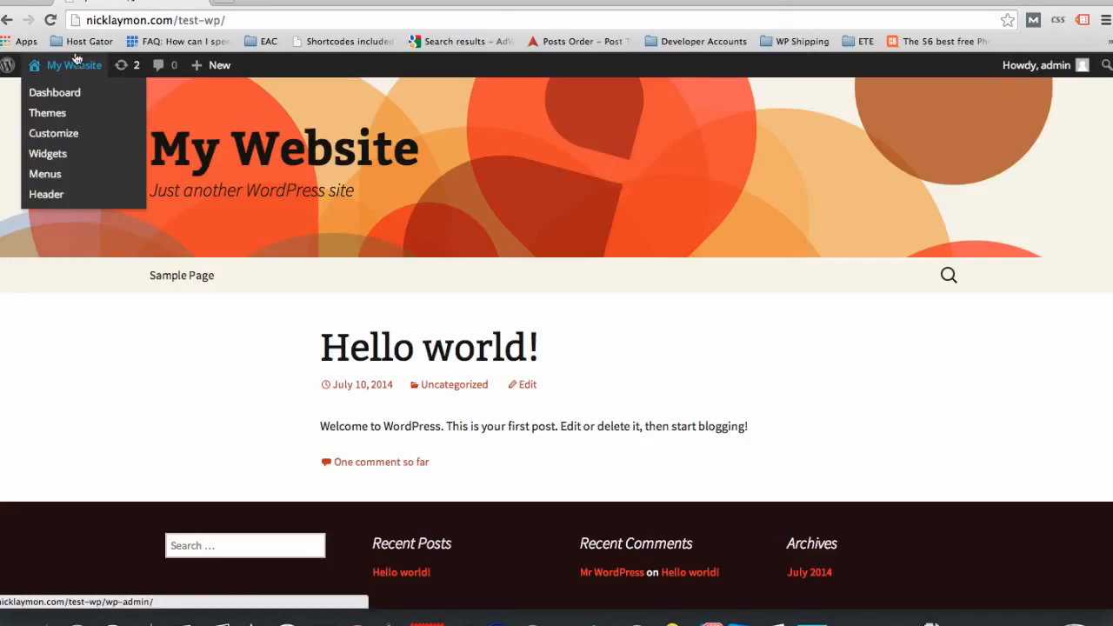
{"action": "left_click", "coordinate": [76, 67]}
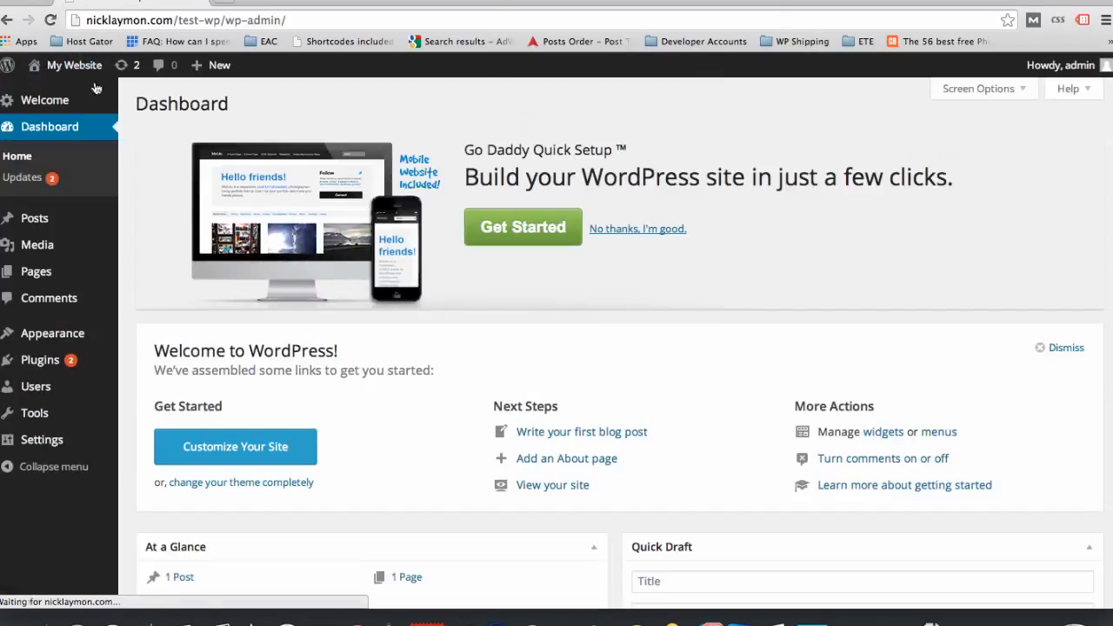
Step: Open the live site in a separate browser tab, check it, and return to the dashboard tab
{"action": "mouse_move", "coordinate": [71, 63]}
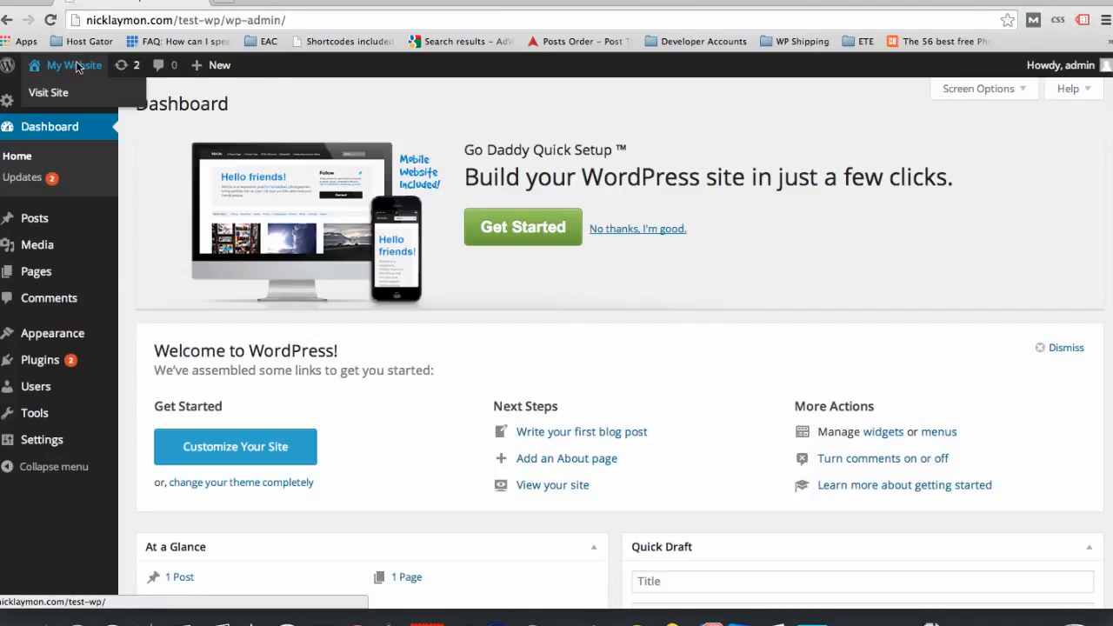
{"action": "right_click", "coordinate": [78, 68]}
{"action": "left_click", "coordinate": [98, 73]}
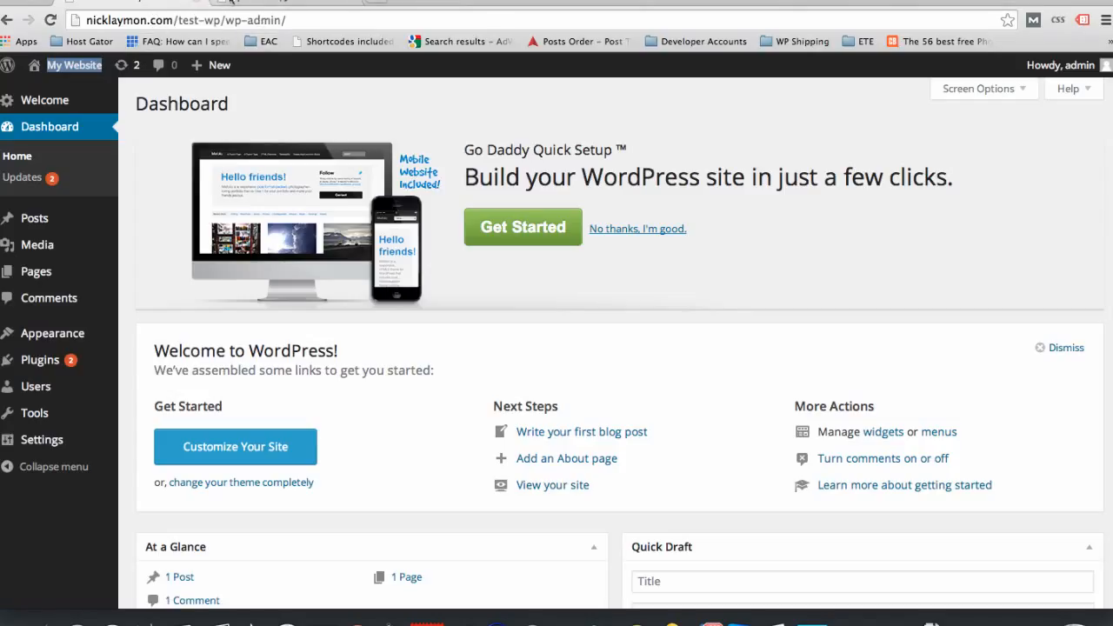
{"action": "left_click", "coordinate": [280, 2]}
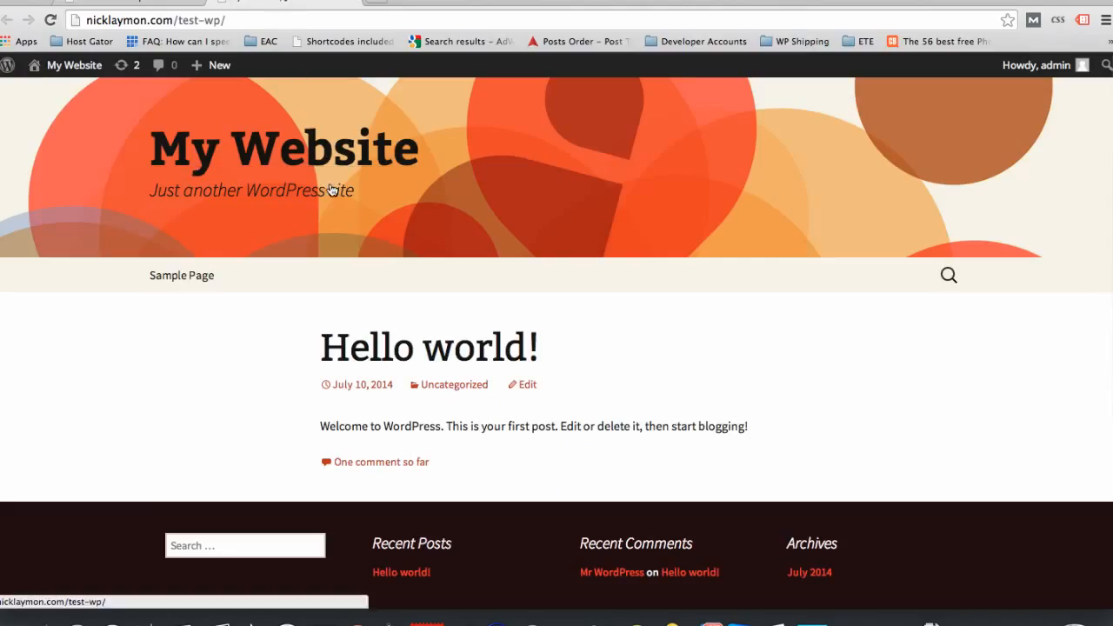
{"action": "left_click", "coordinate": [150, 5]}
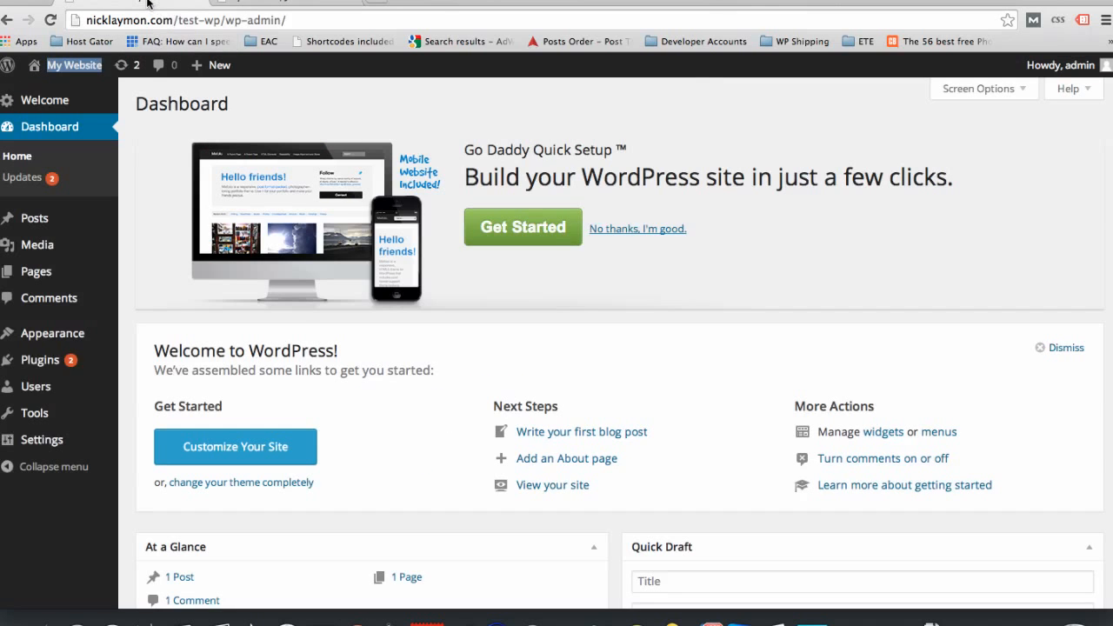
Step: Open the installed themes and activate the Twenty Twelve theme
{"action": "mouse_move", "coordinate": [72, 343]}
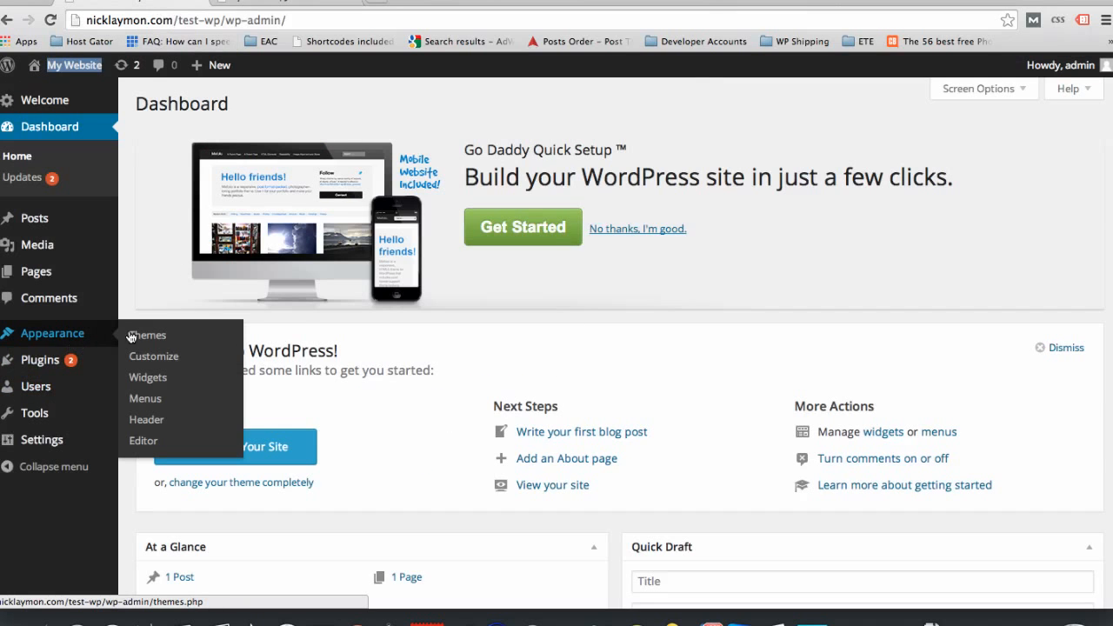
{"action": "left_click", "coordinate": [148, 334]}
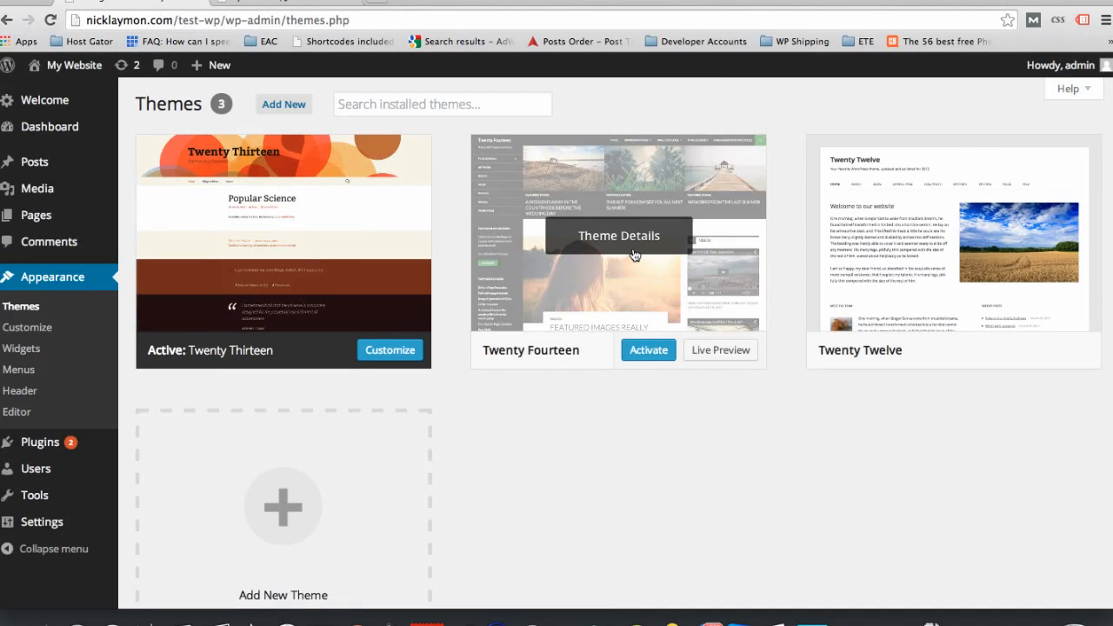
{"action": "left_click", "coordinate": [976, 350]}
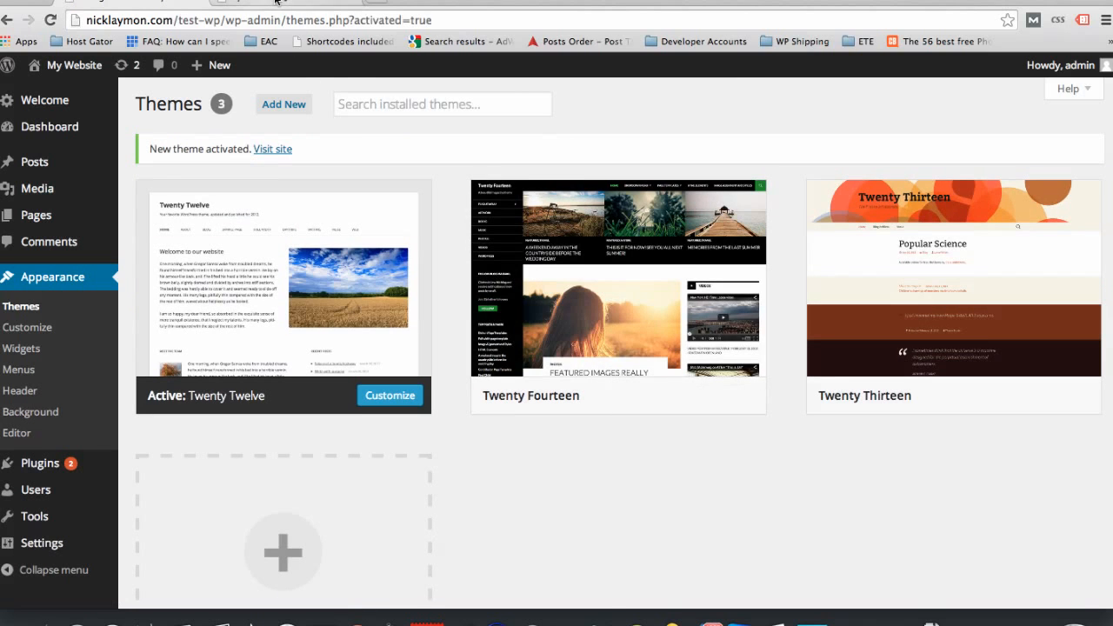
Step: Reload the live site in its own tab to check the Twenty Twelve design, and return to the themes page
{"action": "left_click", "coordinate": [276, 2]}
{"action": "left_click", "coordinate": [50, 20]}
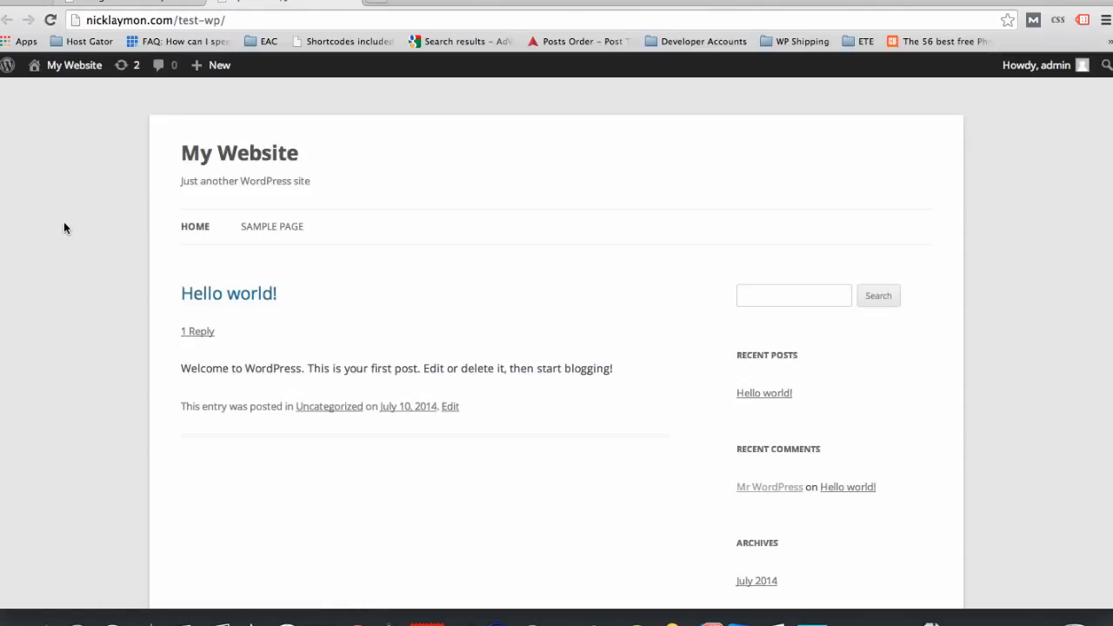
{"action": "left_click", "coordinate": [128, 3]}
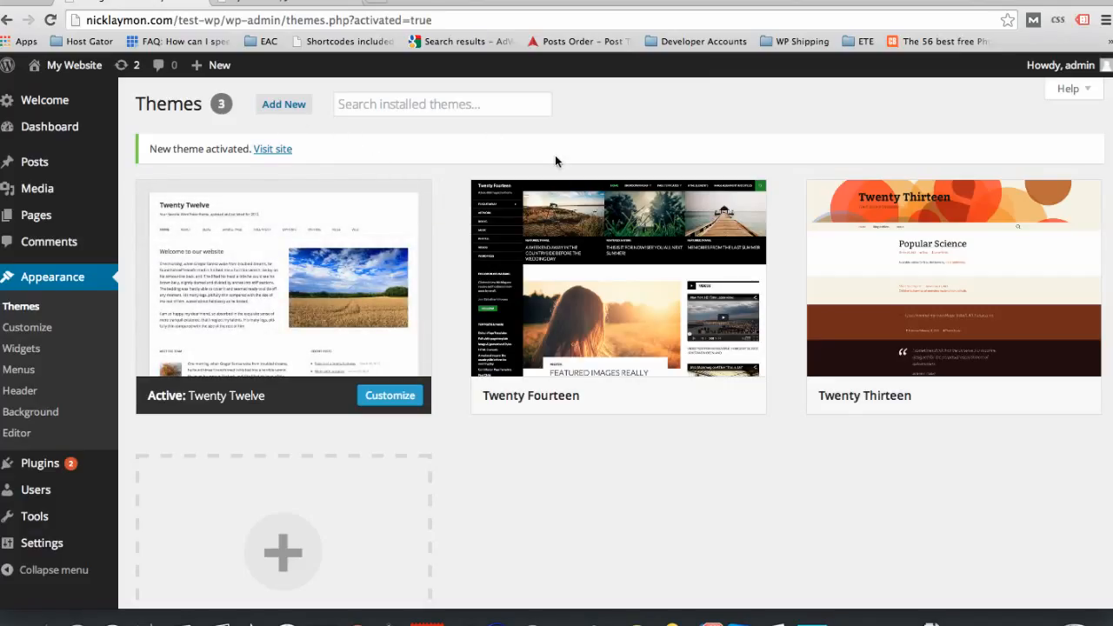
Step: Start adding a new theme and browse the featured themes available to install
{"action": "left_click", "coordinate": [277, 105]}
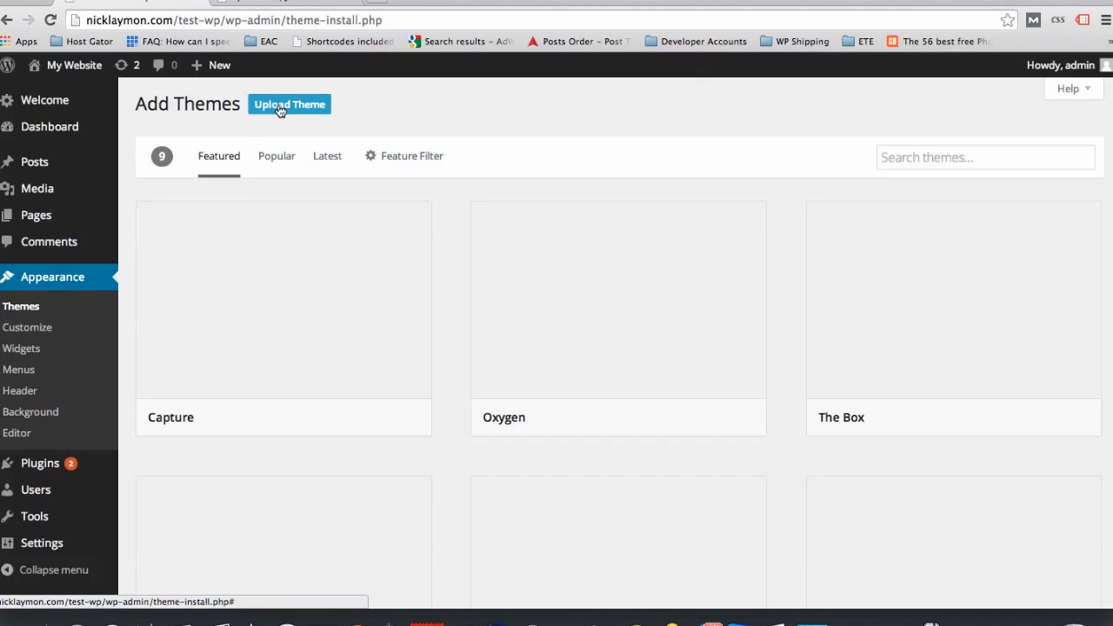
{"action": "scroll", "coordinate": [444, 294], "scroll_direction": "down", "scroll_amount": 2}
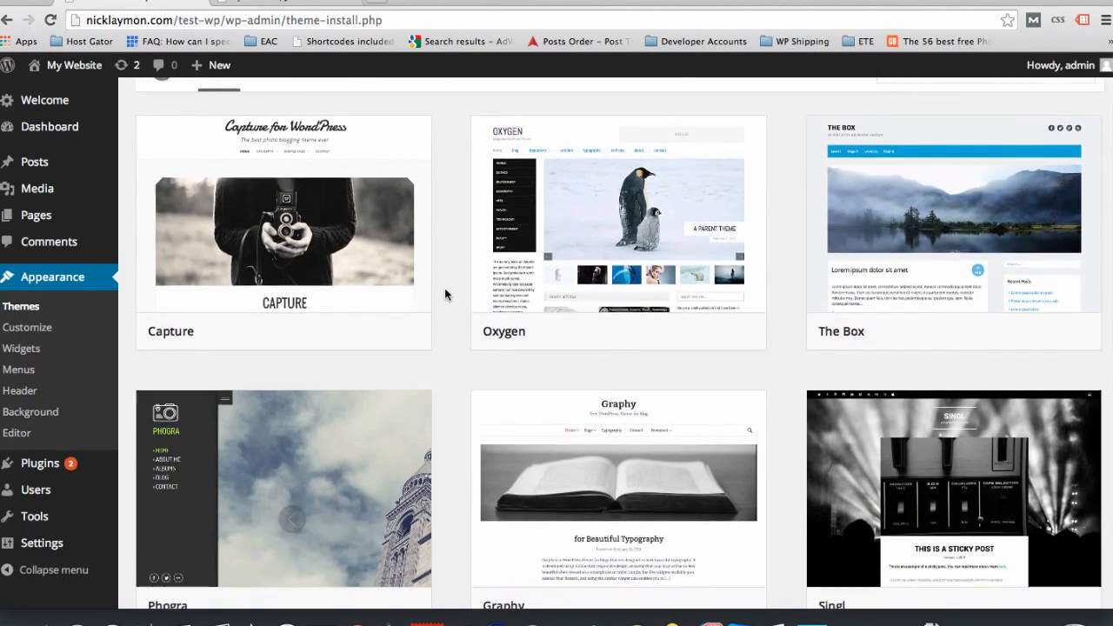
{"action": "scroll", "coordinate": [444, 294], "scroll_direction": "down", "scroll_amount": 5}
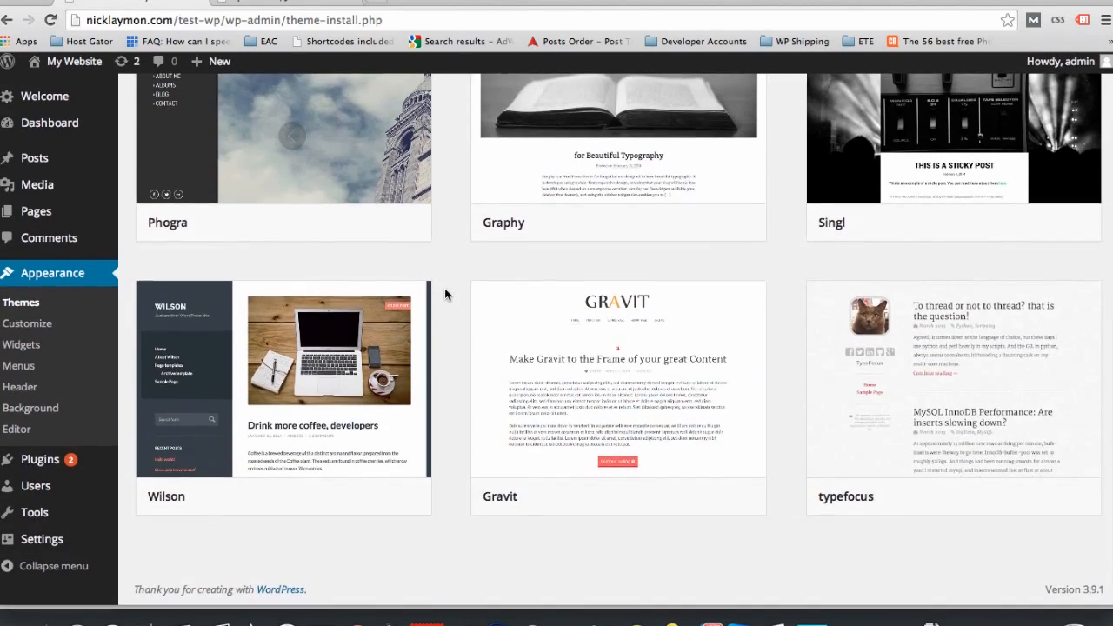
{"action": "scroll", "coordinate": [444, 294], "scroll_direction": "up", "scroll_amount": 6}
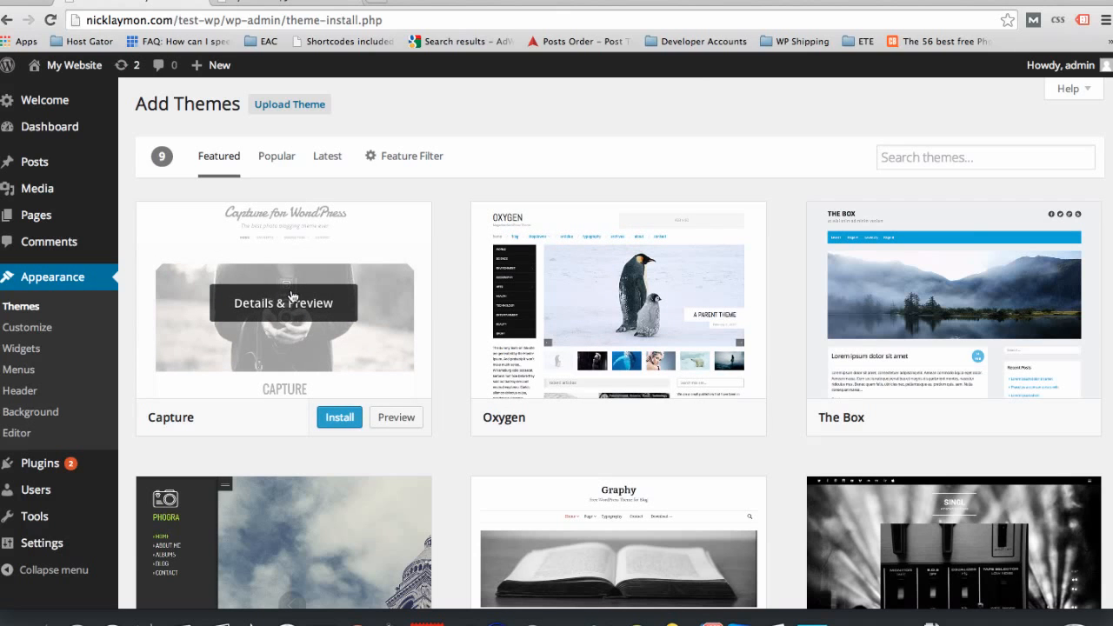
Step: Preview the Capture theme and look through its sample posts and text elements
{"action": "left_click", "coordinate": [395, 418]}
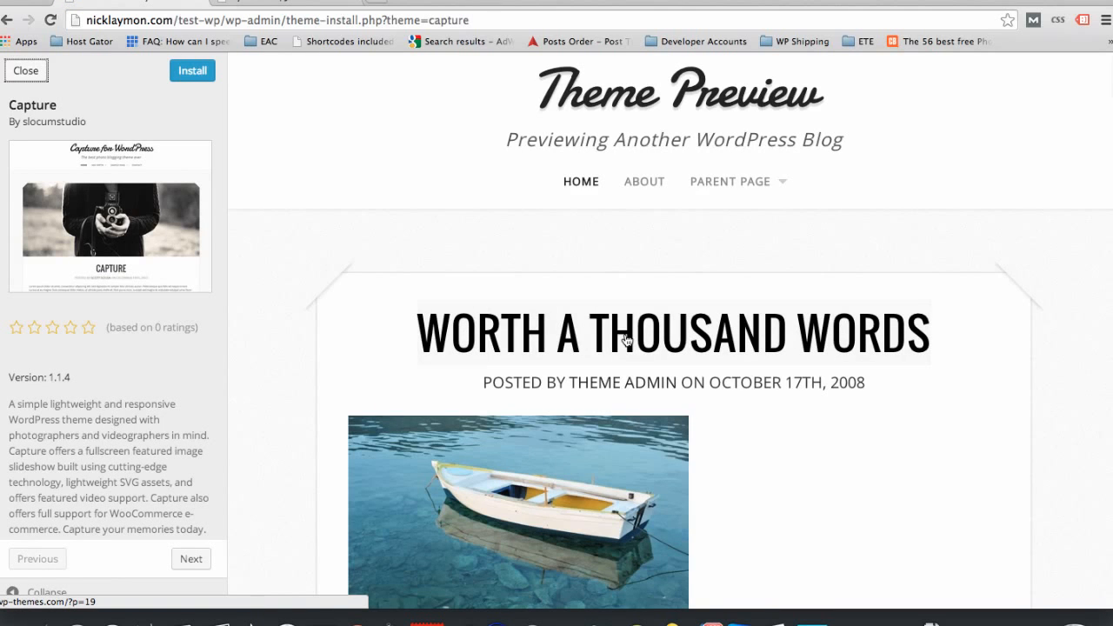
{"action": "scroll", "coordinate": [627, 330], "scroll_direction": "down", "scroll_amount": 10}
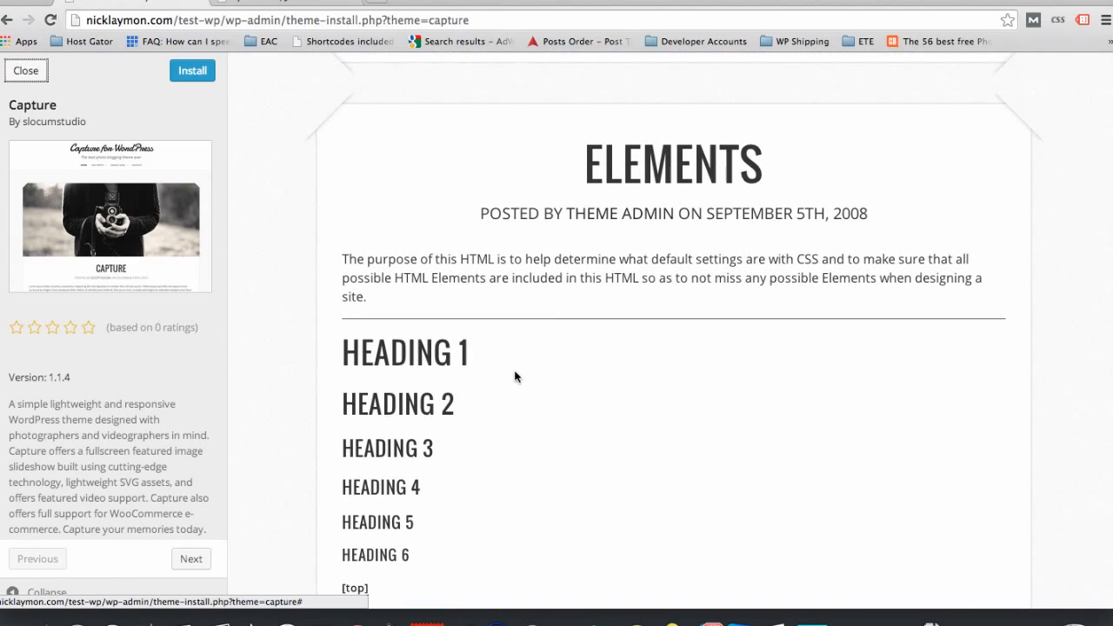
{"action": "scroll", "coordinate": [514, 376], "scroll_direction": "down", "scroll_amount": 5}
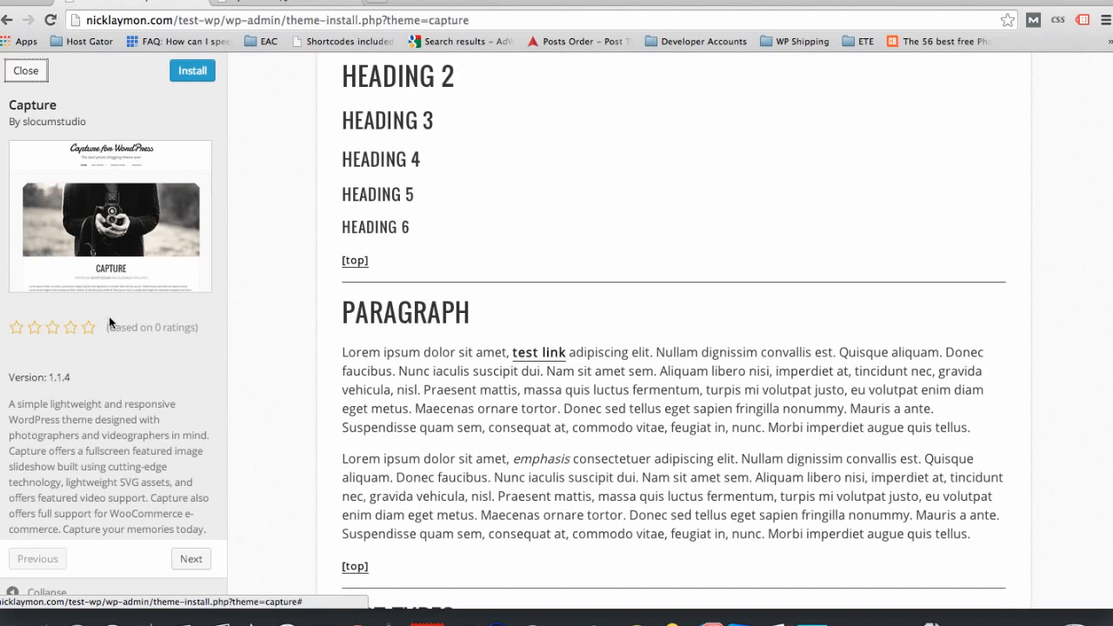
Step: Close the Capture preview and browse the popular themes available to install
{"action": "left_click", "coordinate": [26, 72]}
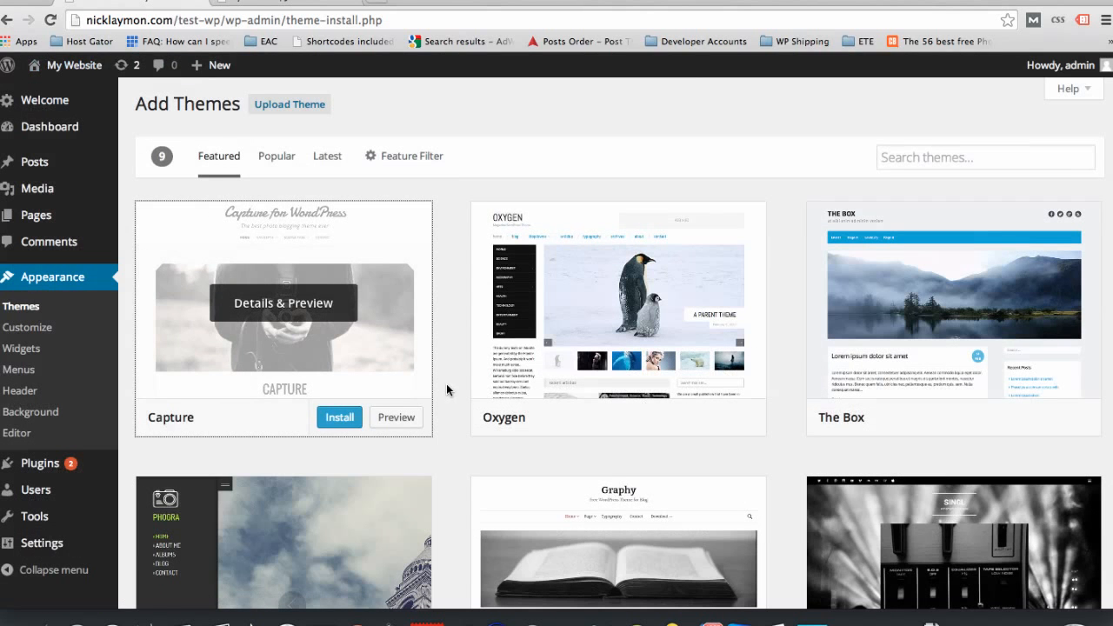
{"action": "left_click", "coordinate": [272, 157]}
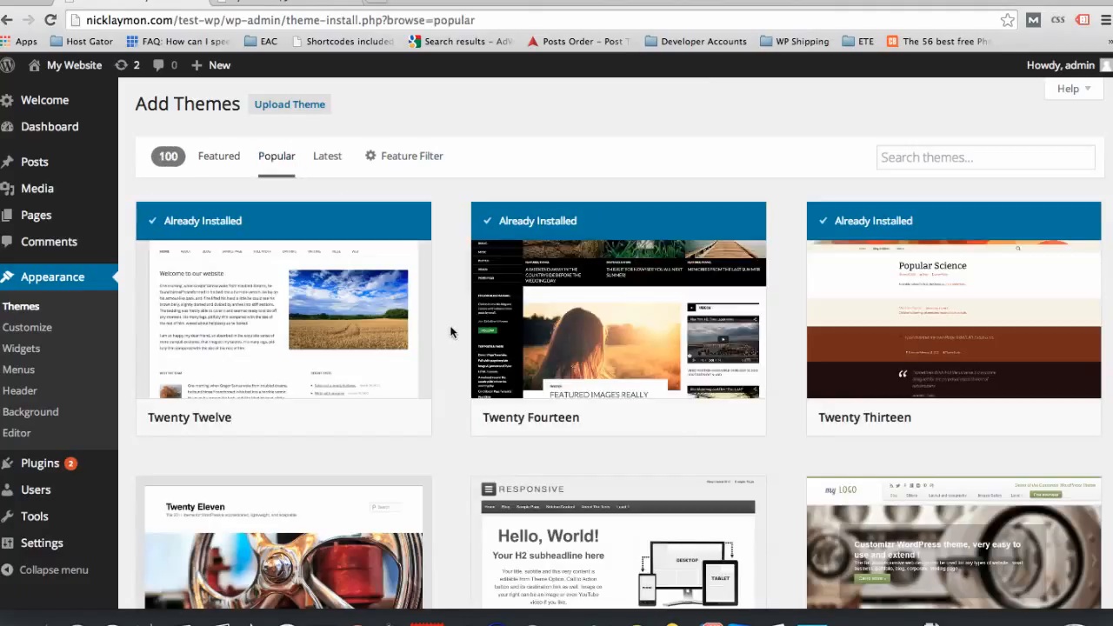
{"action": "scroll", "coordinate": [451, 331], "scroll_direction": "down", "scroll_amount": 5}
Step: Preview the Customizr theme, look through its slider and featured page sections, and close the preview
{"action": "mouse_move", "coordinate": [905, 320]}
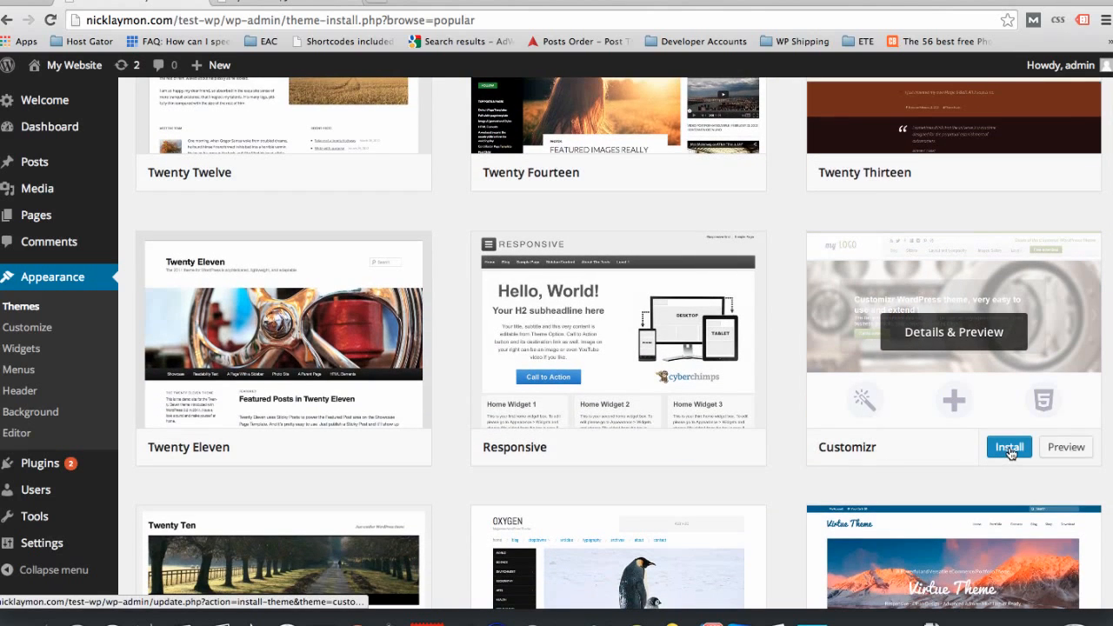
{"action": "left_click", "coordinate": [1064, 448]}
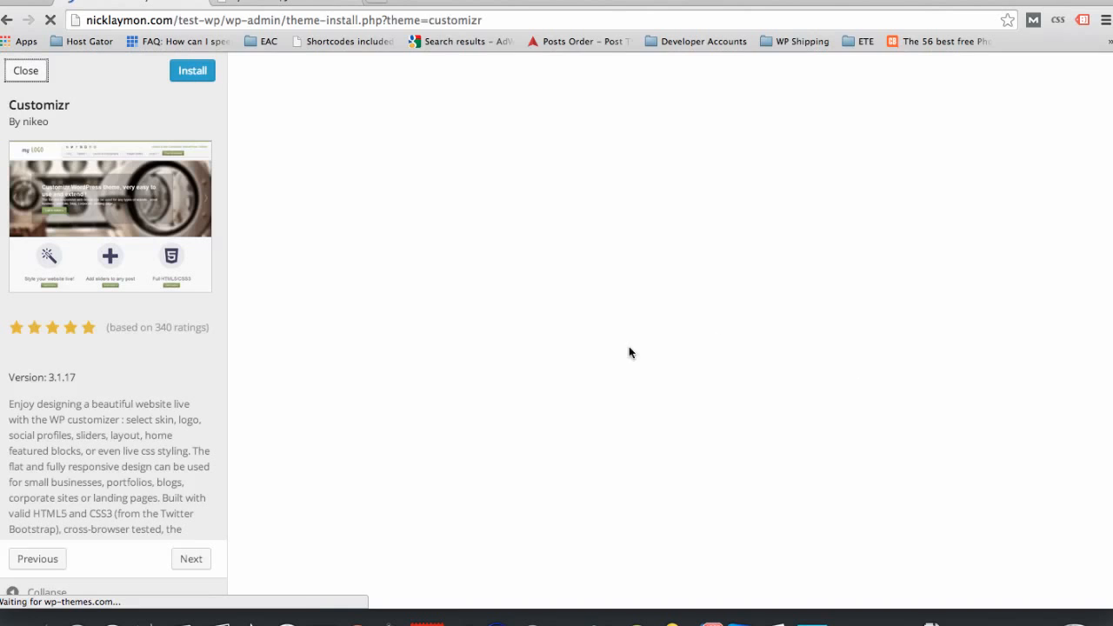
{"action": "scroll", "coordinate": [623, 422], "scroll_direction": "down", "scroll_amount": 1}
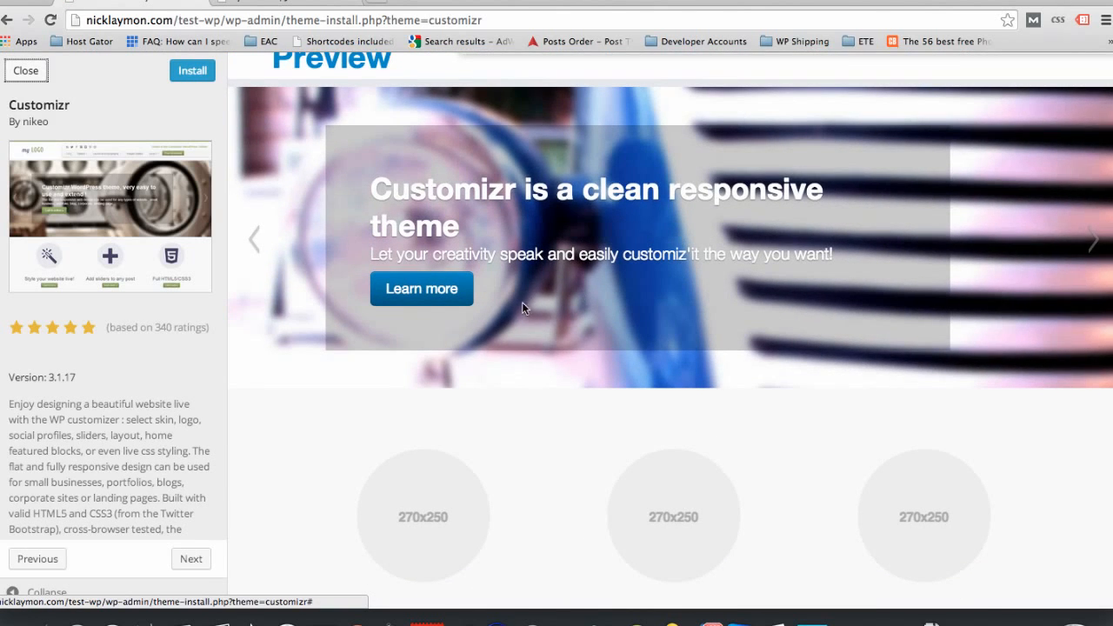
{"action": "scroll", "coordinate": [509, 312], "scroll_direction": "up", "scroll_amount": 1}
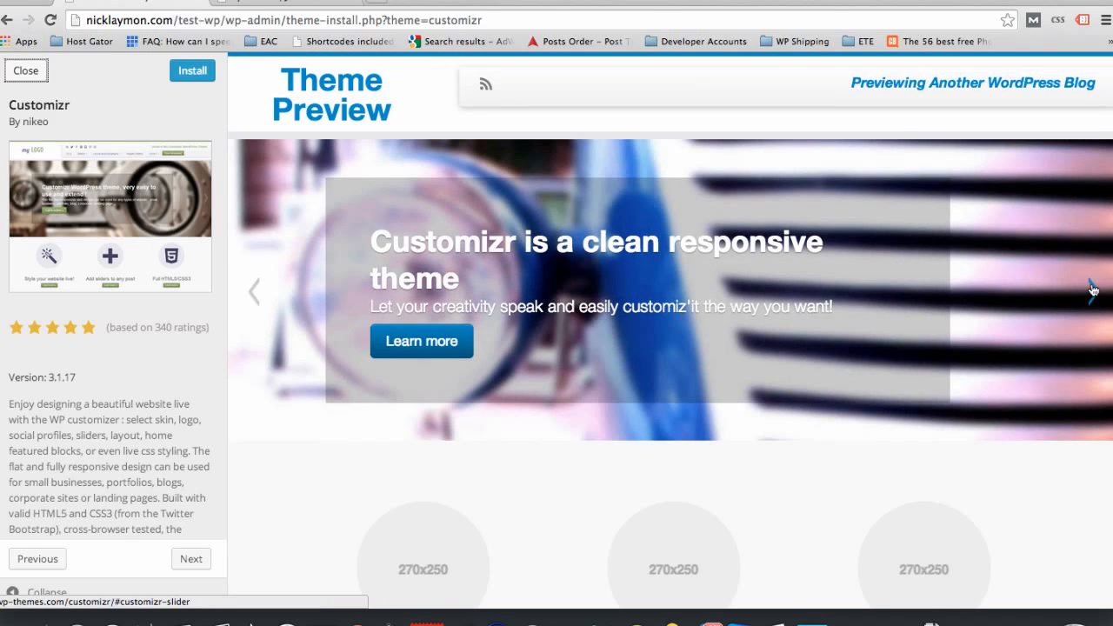
{"action": "left_click", "coordinate": [1094, 289]}
{"action": "left_click", "coordinate": [1093, 289]}
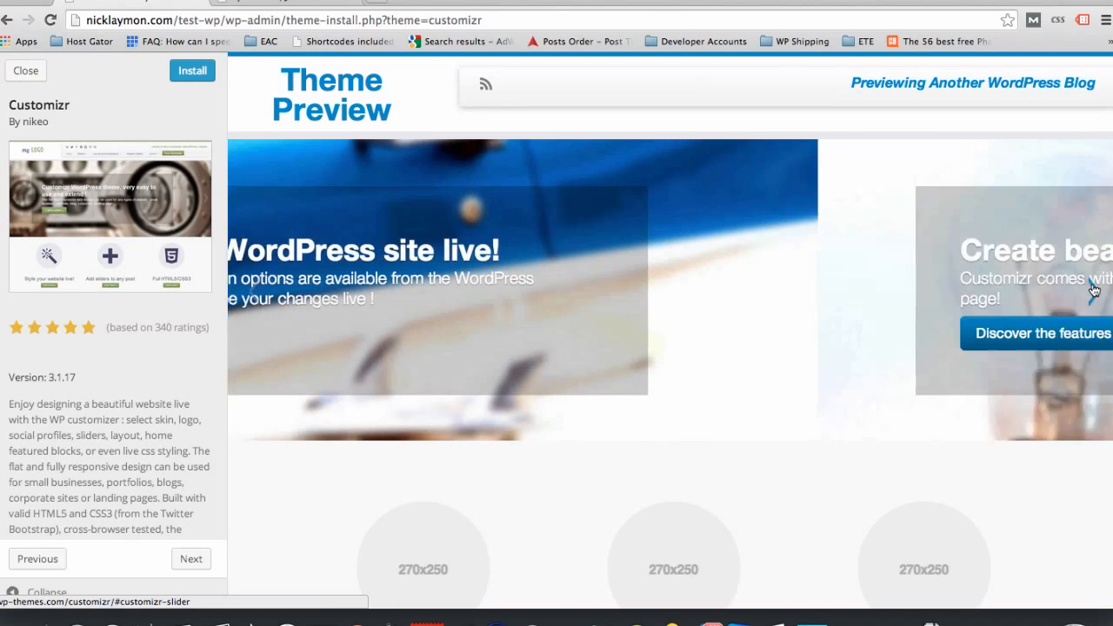
{"action": "left_click", "coordinate": [1094, 290]}
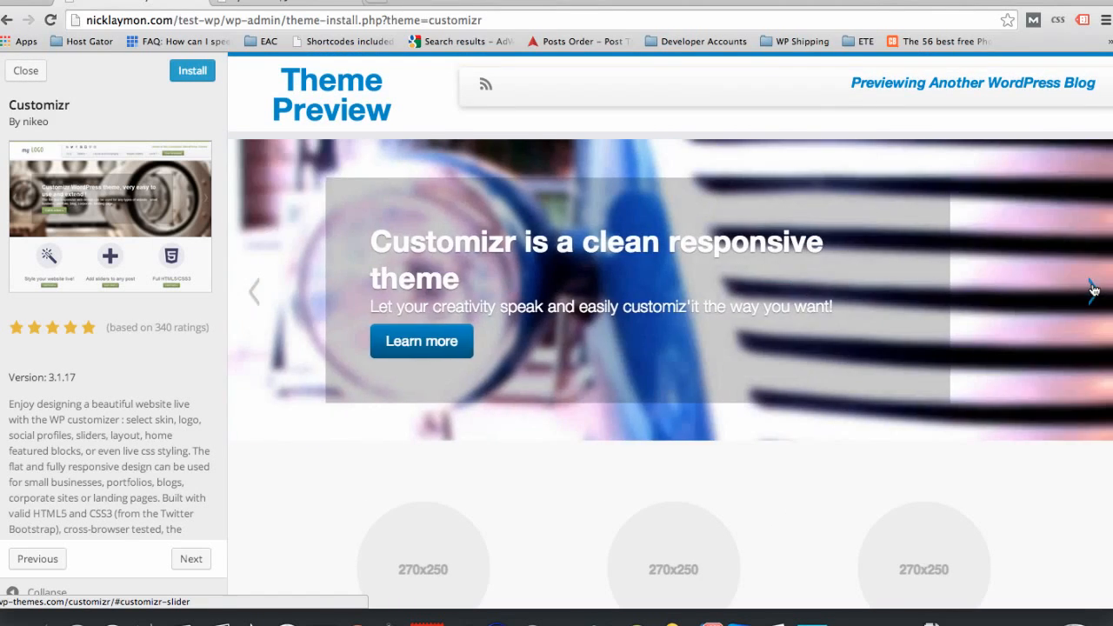
{"action": "left_click", "coordinate": [1094, 290]}
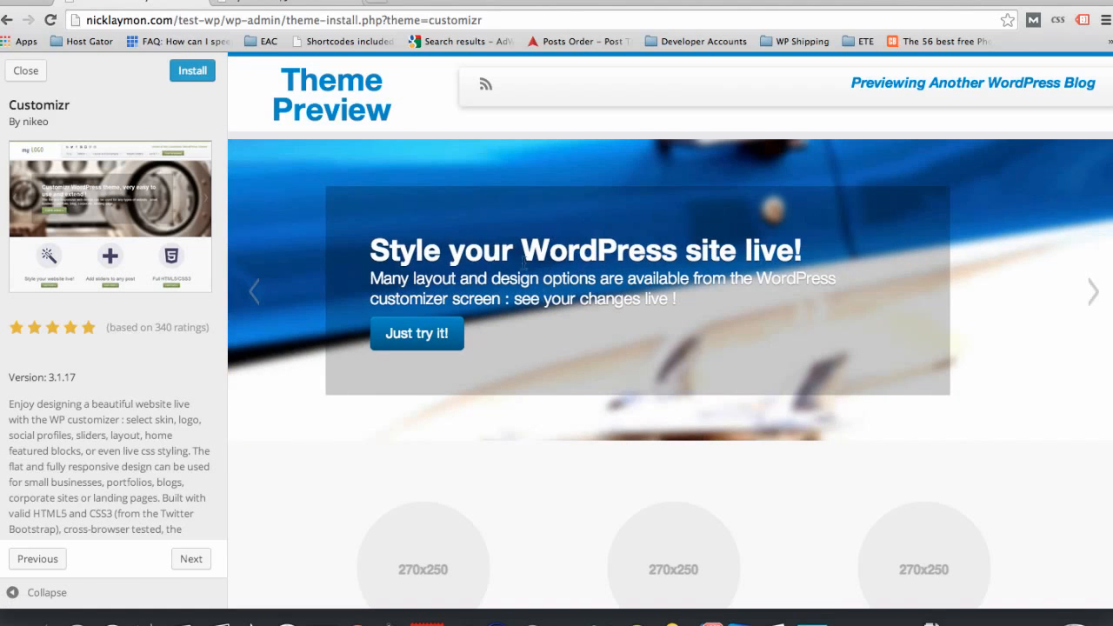
{"action": "scroll", "coordinate": [544, 374], "scroll_direction": "down", "scroll_amount": 10}
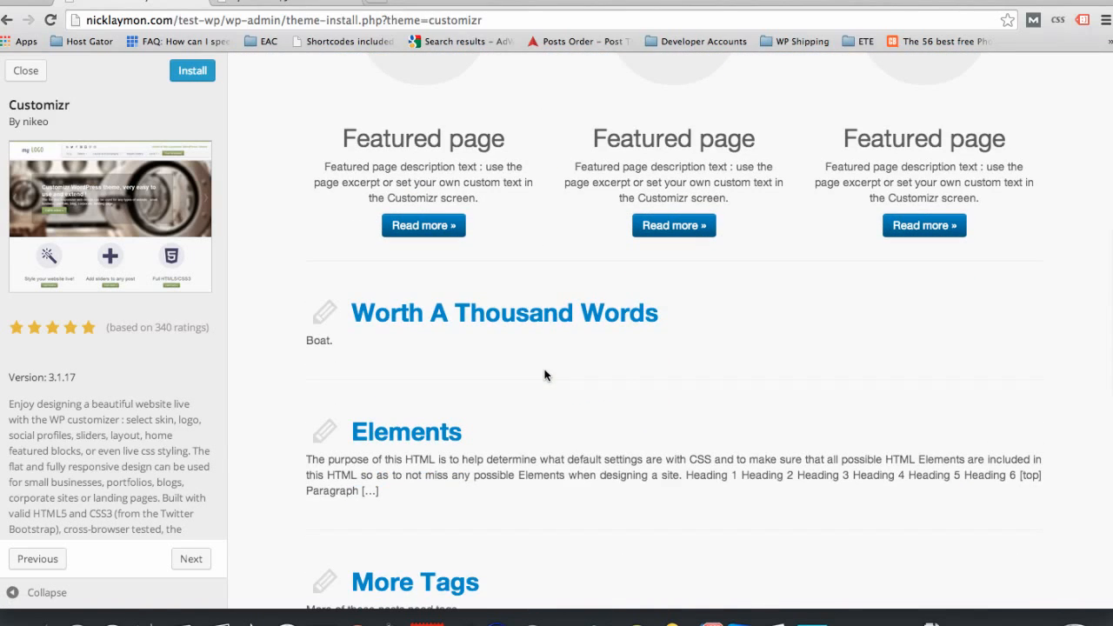
{"action": "left_click", "coordinate": [26, 70]}
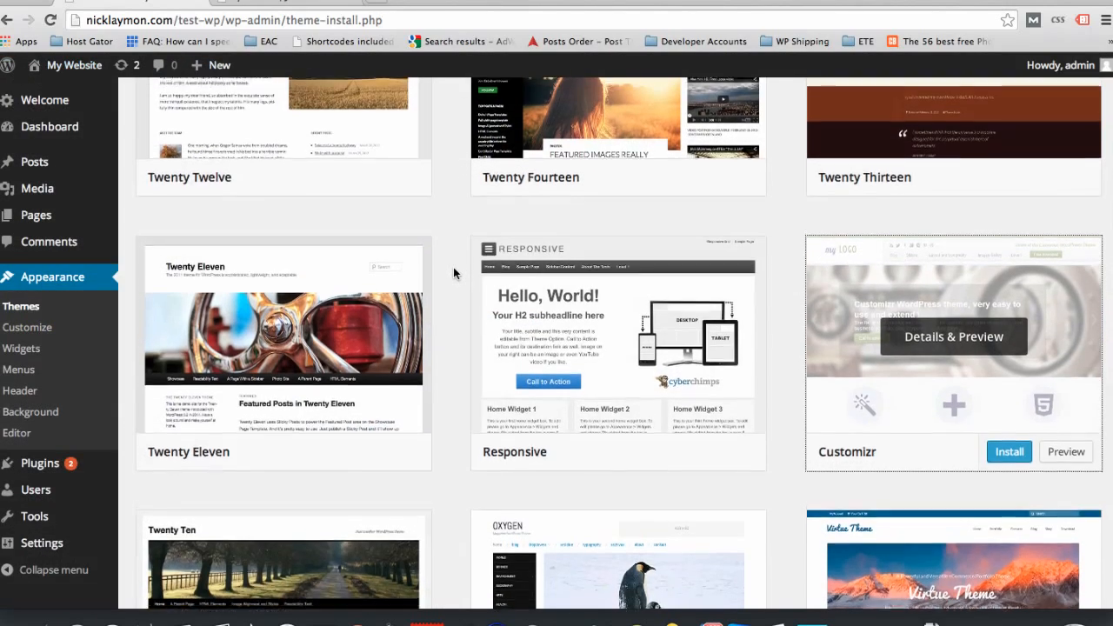
Step: Show the featured themes once more, and return to the popular themes
{"action": "scroll", "coordinate": [453, 270], "scroll_direction": "up", "scroll_amount": 3}
{"action": "scroll", "coordinate": [453, 267], "scroll_direction": "up", "scroll_amount": 1}
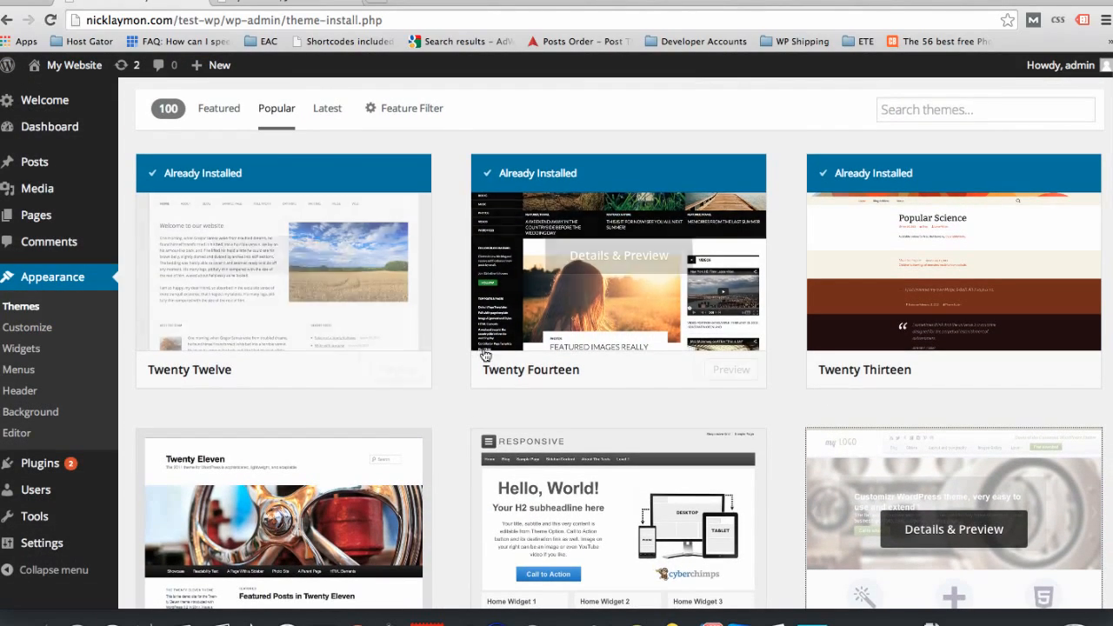
{"action": "left_click", "coordinate": [219, 109]}
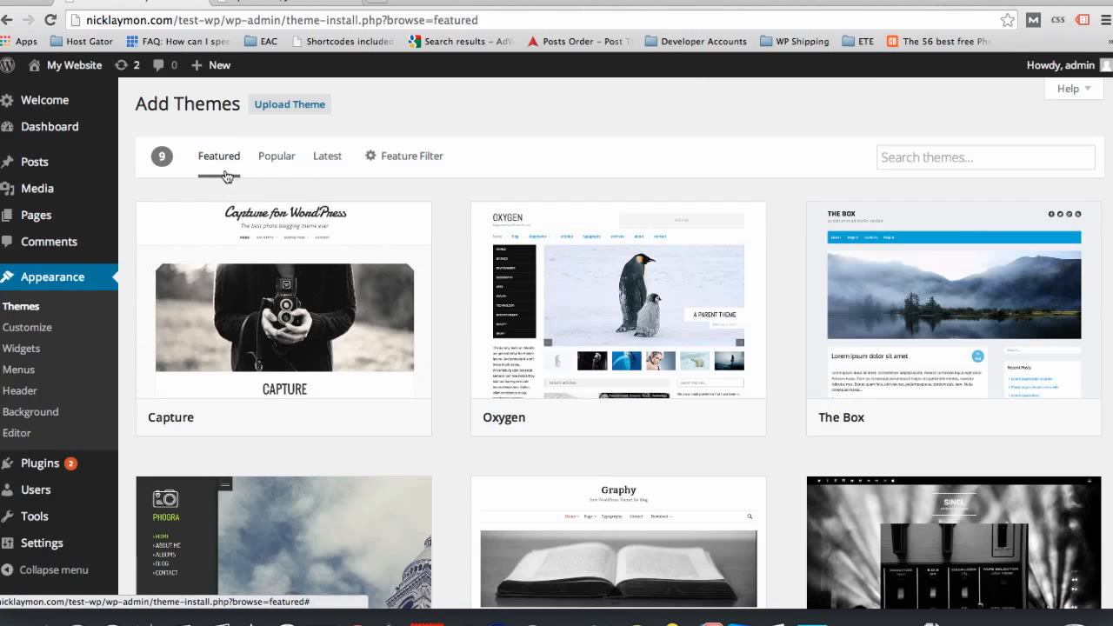
{"action": "left_click", "coordinate": [276, 156]}
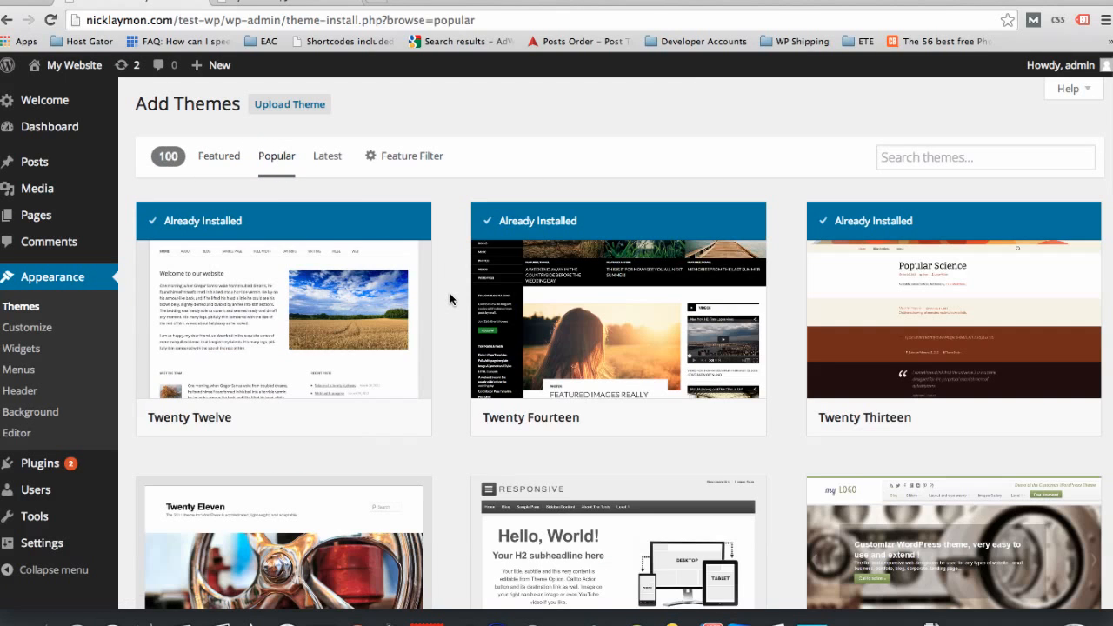
Step: Preview the Responsive theme from the popular themes and look over its home page and widget boxes
{"action": "scroll", "coordinate": [450, 299], "scroll_direction": "down", "scroll_amount": 5}
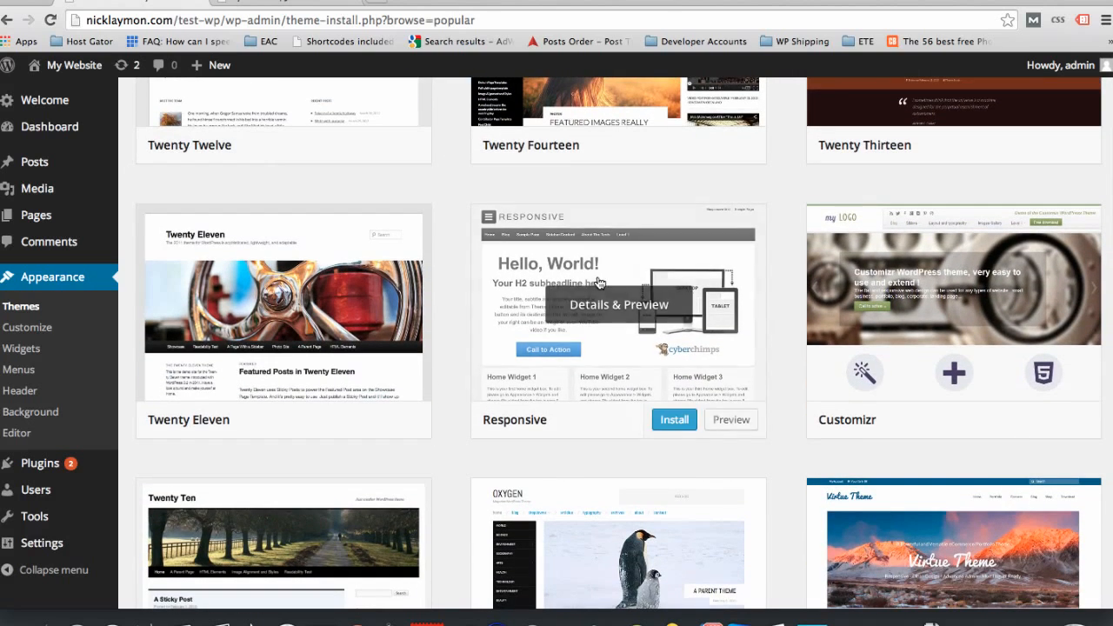
{"action": "left_click", "coordinate": [724, 420]}
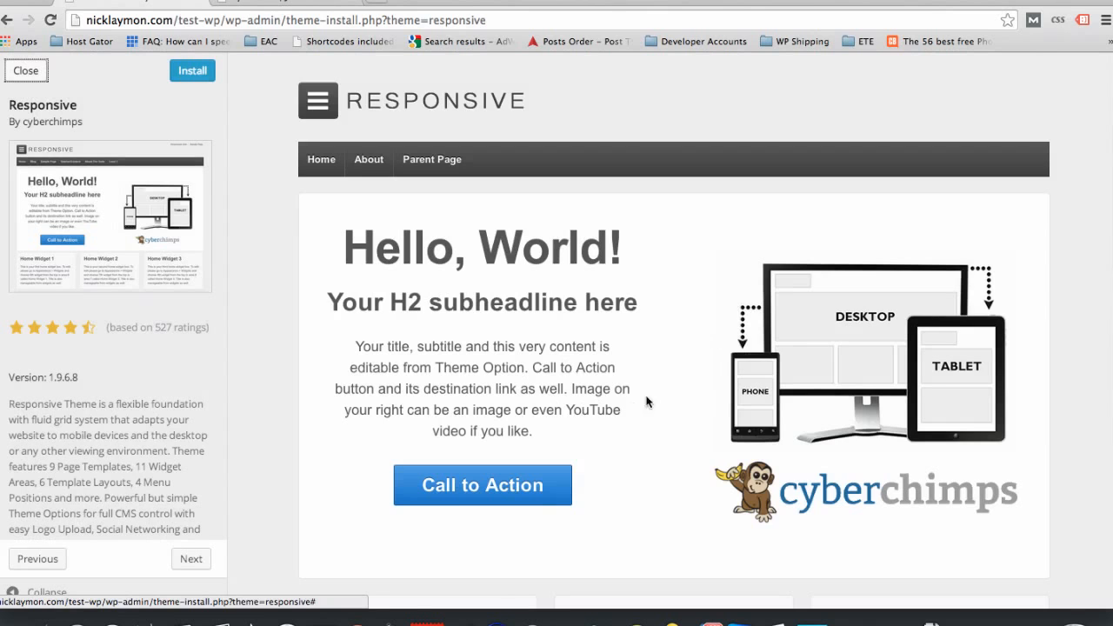
{"action": "scroll", "coordinate": [646, 402], "scroll_direction": "down", "scroll_amount": 5}
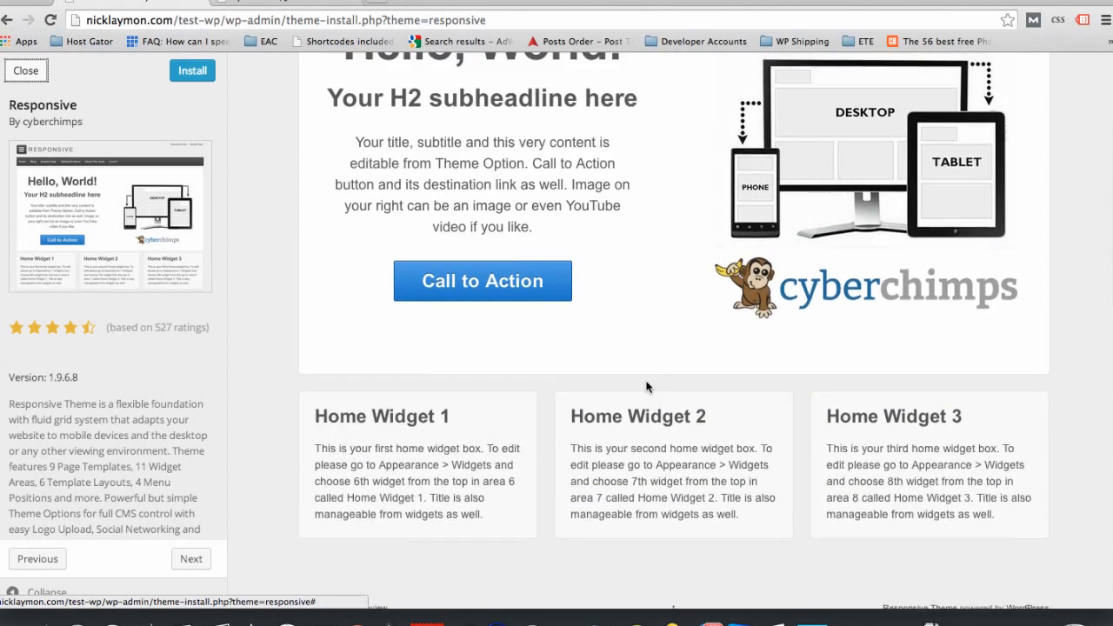
{"action": "scroll", "coordinate": [646, 386], "scroll_direction": "up", "scroll_amount": 5}
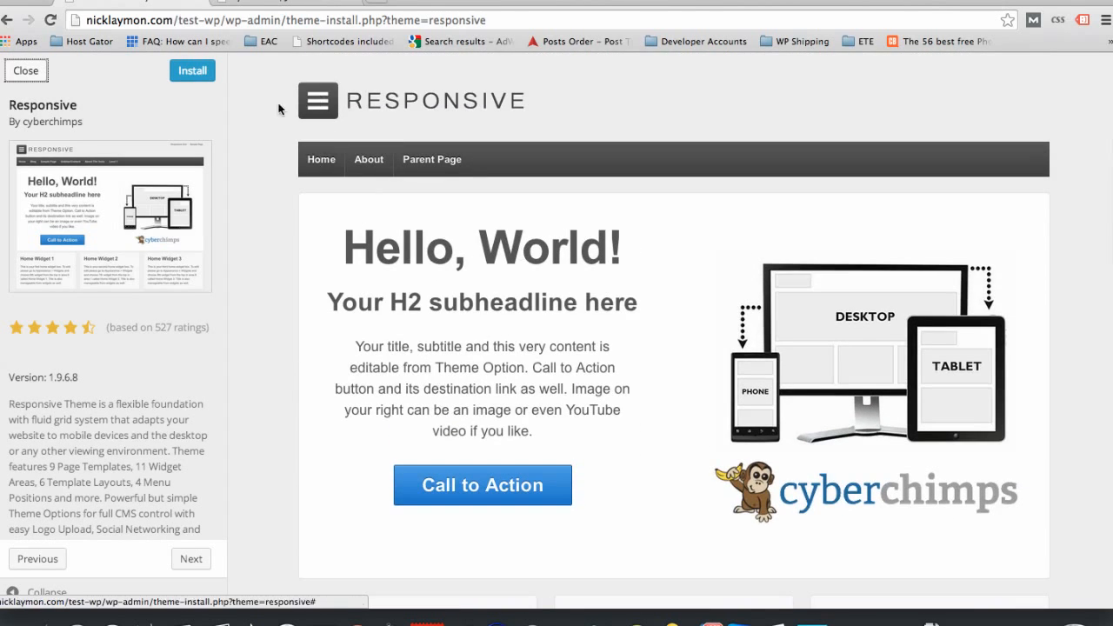
Step: Install the Responsive theme and activate it on the site
{"action": "left_click", "coordinate": [178, 75]}
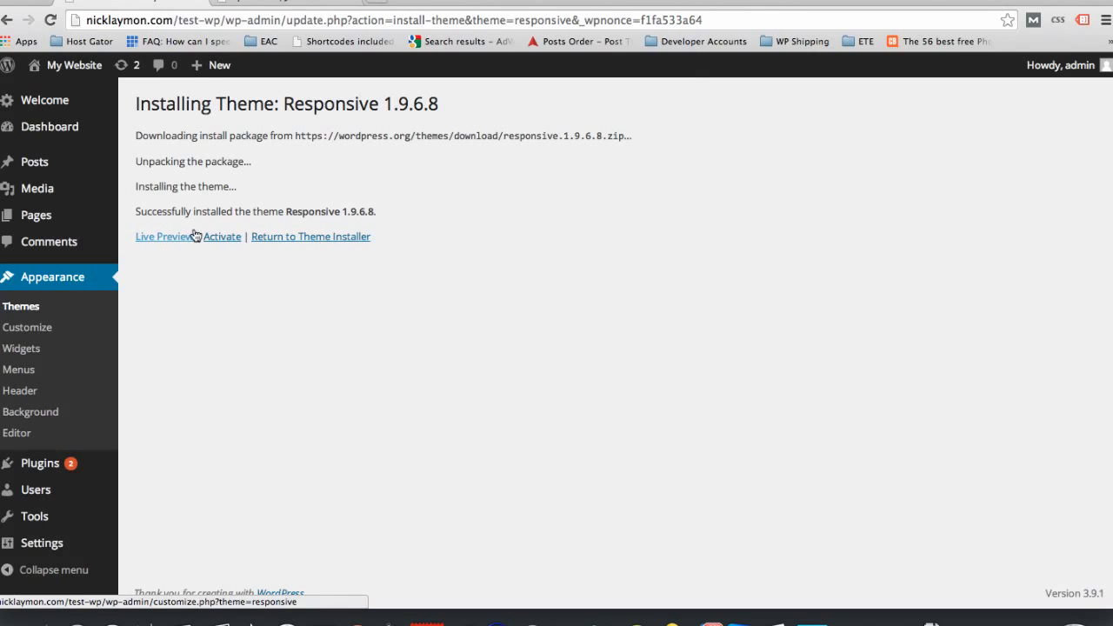
{"action": "left_click", "coordinate": [220, 238]}
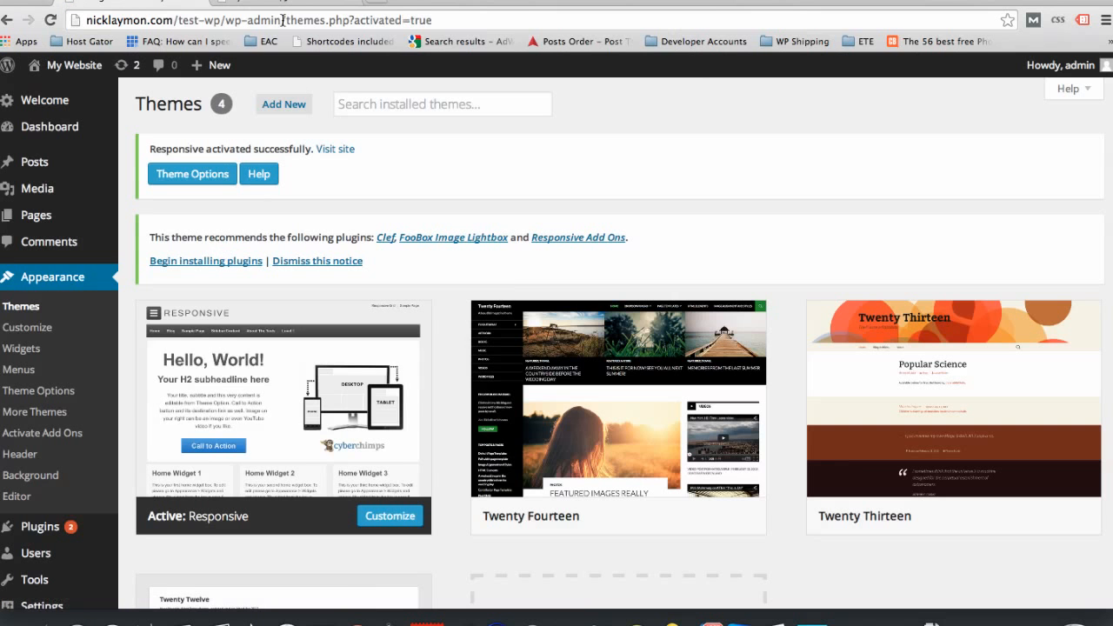
Step: Reload the live site in its own tab and look over the home page in the Responsive design
{"action": "left_click", "coordinate": [295, 5]}
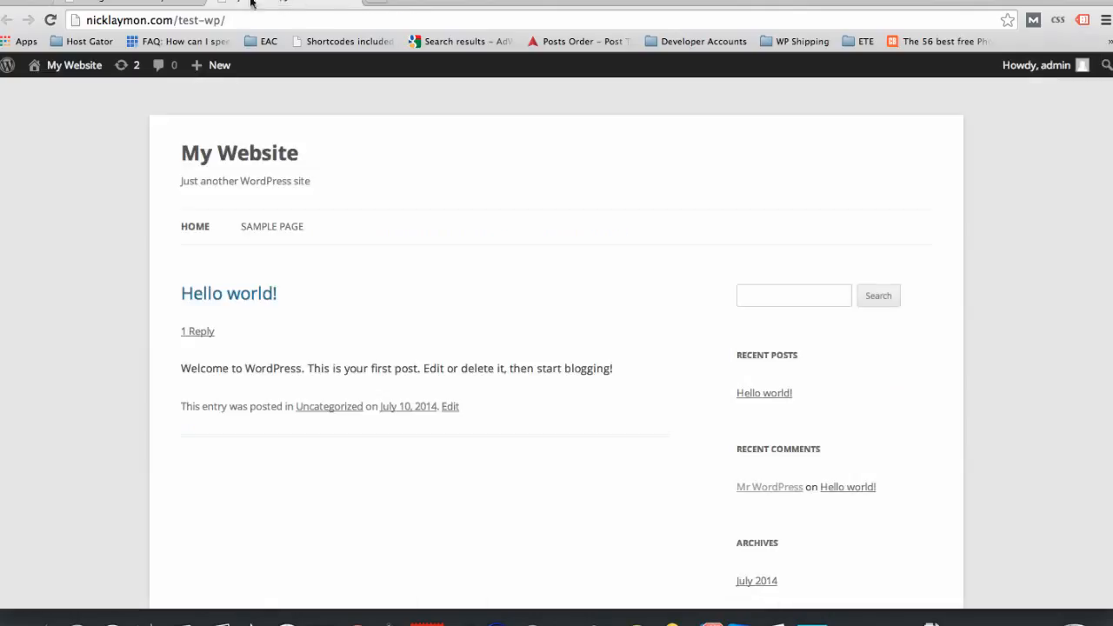
{"action": "left_click", "coordinate": [52, 21]}
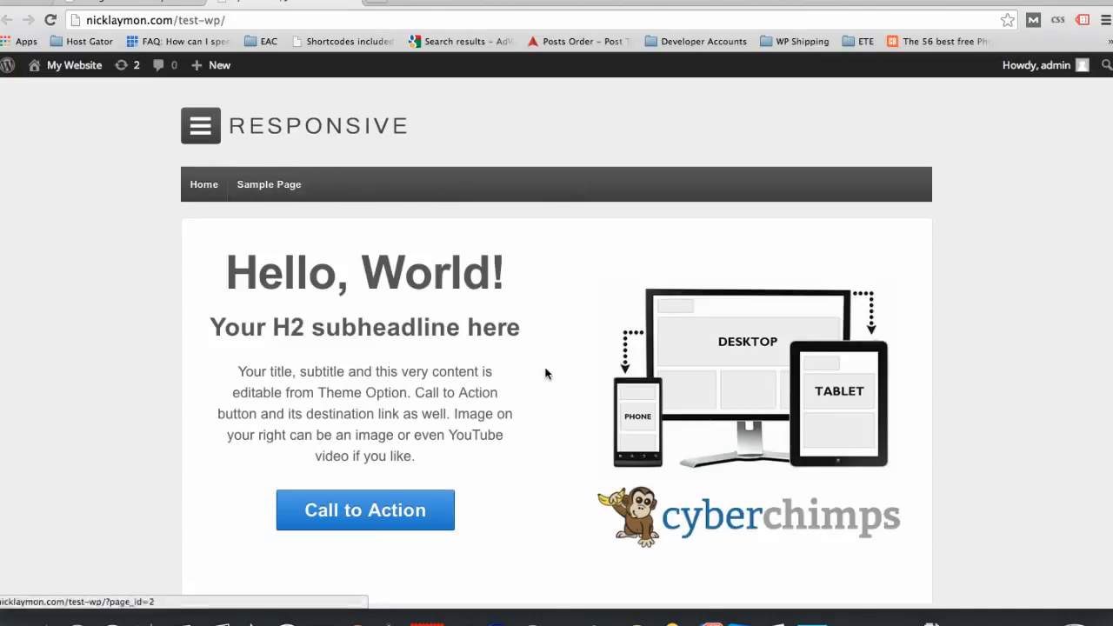
{"action": "scroll", "coordinate": [546, 374], "scroll_direction": "down", "scroll_amount": 3}
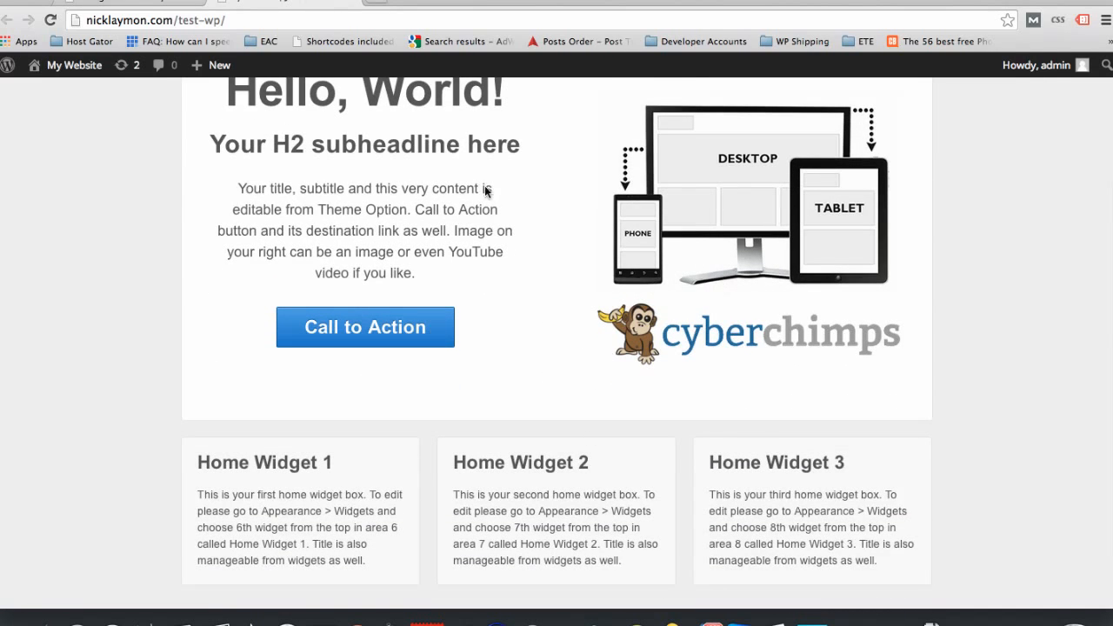
{"action": "scroll", "coordinate": [426, 290], "scroll_direction": "up", "scroll_amount": 3}
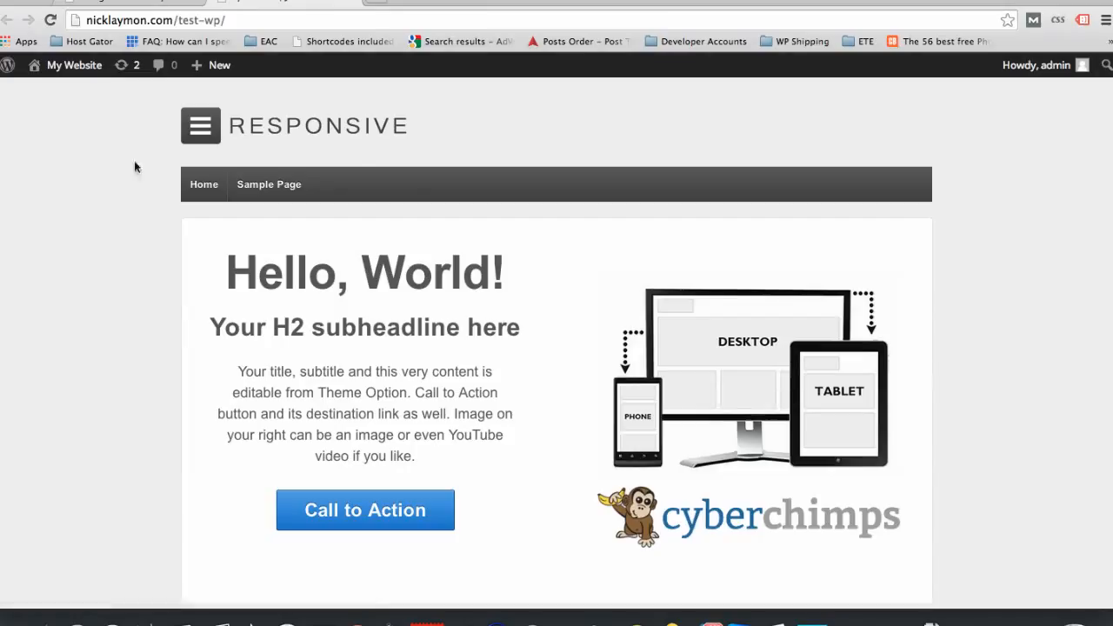
Step: Open themeforest.net in a new browser tab
{"action": "left_click", "coordinate": [376, 2]}
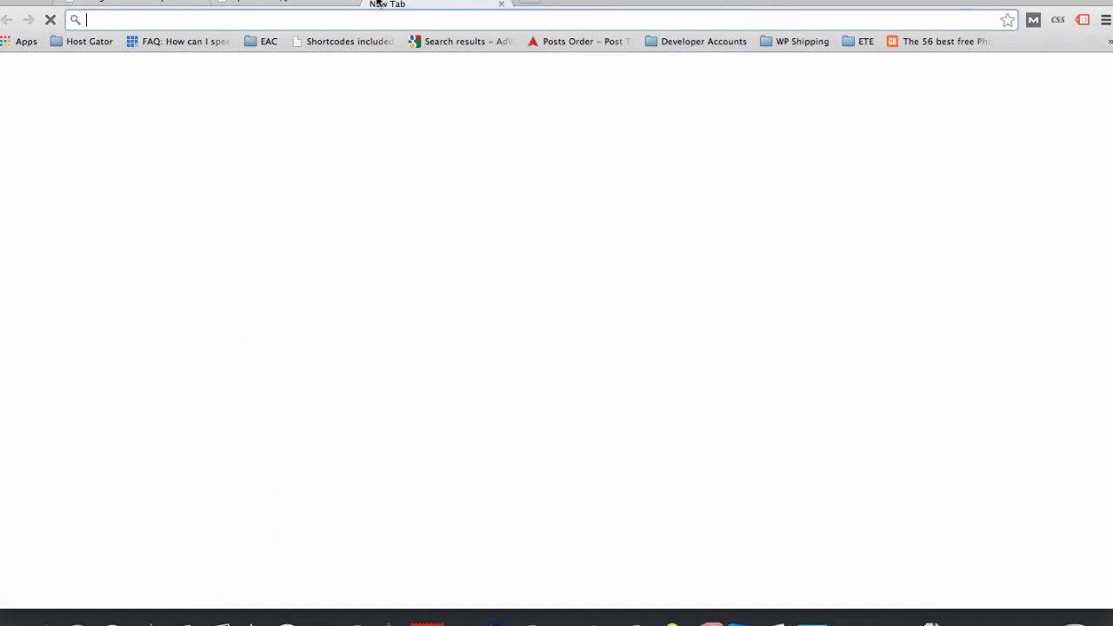
{"action": "type", "text": "themeforest.net"}
{"action": "key", "text": "Return"}
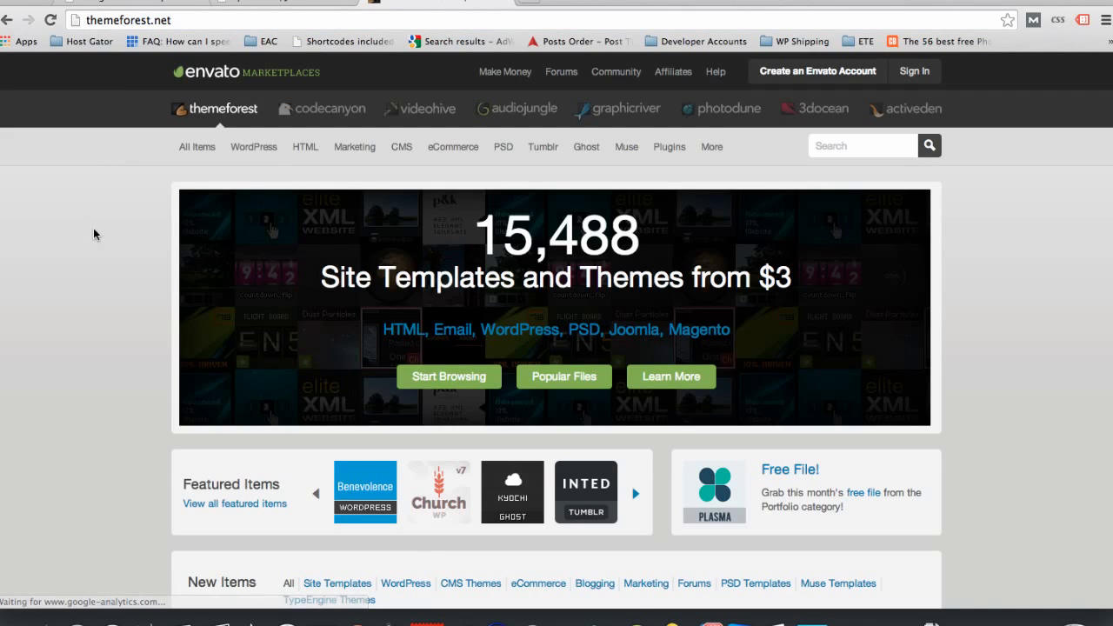
Step: Open ThemeForest's WordPress eCommerce category and look through the themes with their prices, ratings and sales
{"action": "mouse_move", "coordinate": [253, 149]}
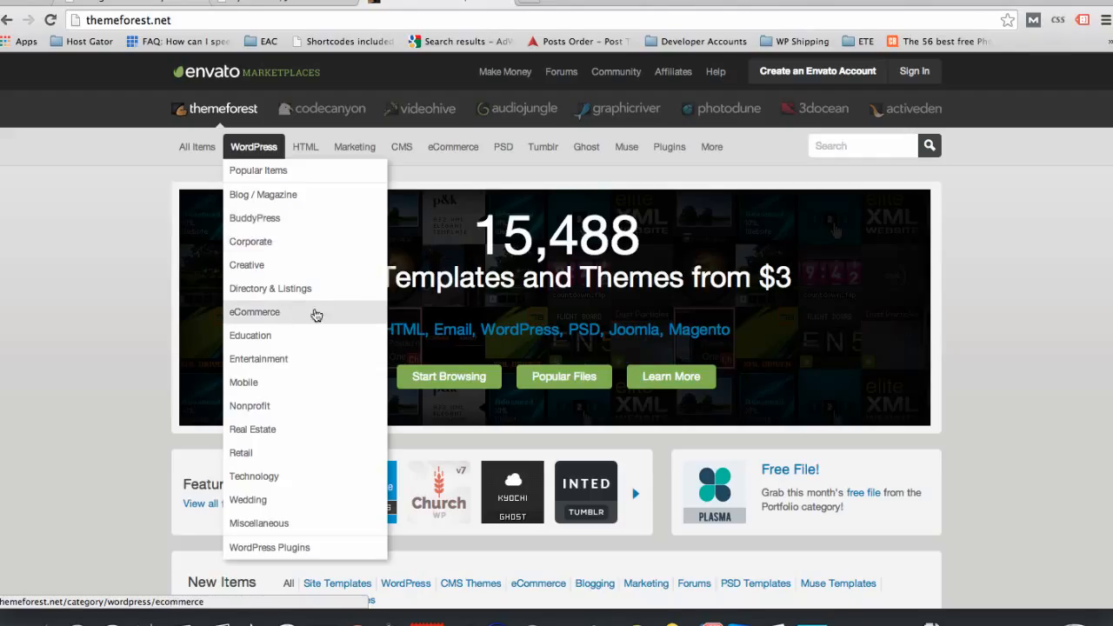
{"action": "left_click", "coordinate": [320, 317]}
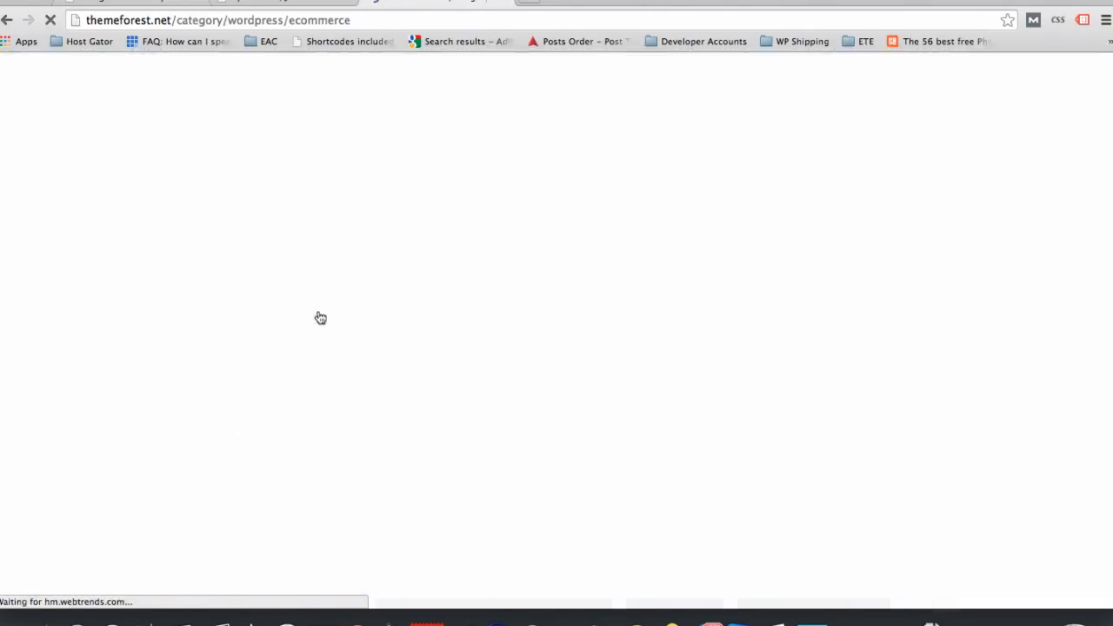
{"action": "scroll", "coordinate": [93, 385], "scroll_direction": "down", "scroll_amount": 1}
{"action": "scroll", "coordinate": [94, 385], "scroll_direction": "down", "scroll_amount": 4}
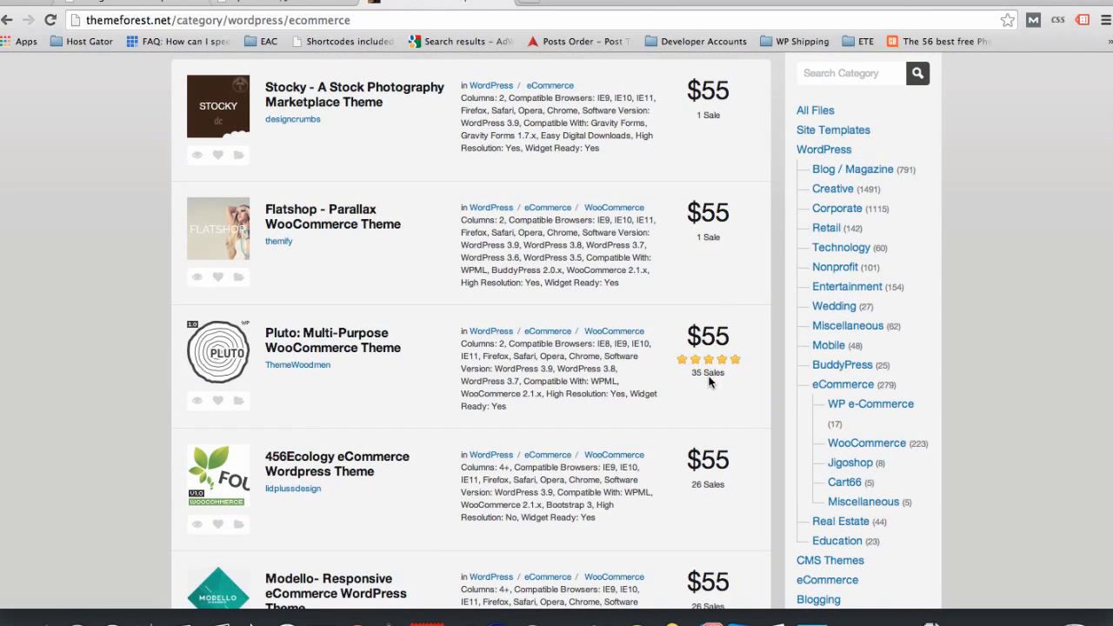
{"action": "scroll", "coordinate": [558, 269], "scroll_direction": "up", "scroll_amount": 7}
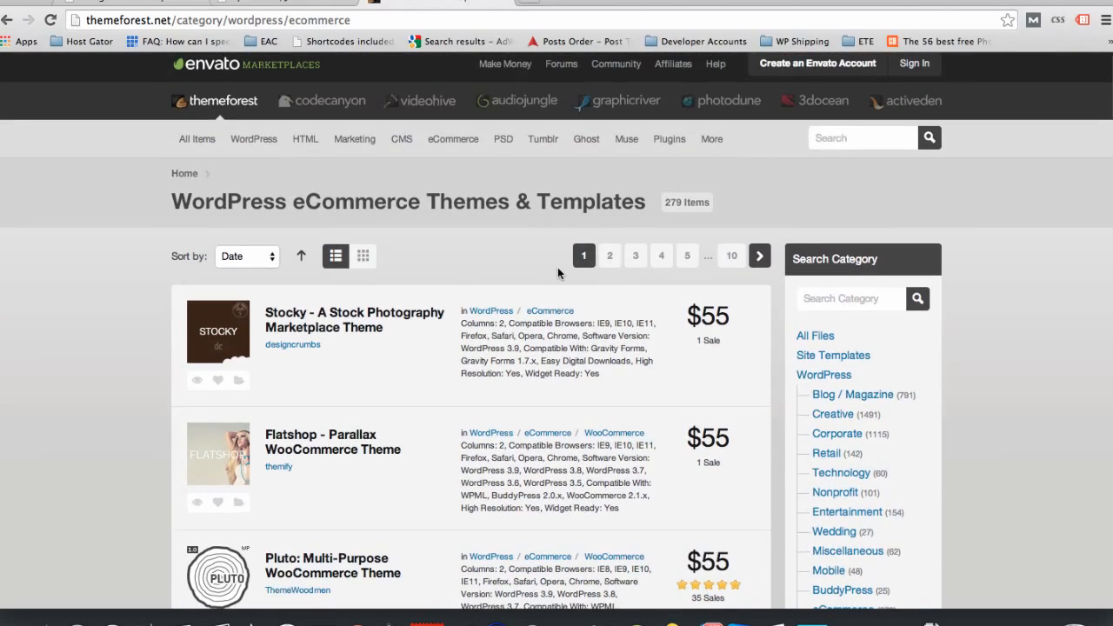
{"action": "scroll", "coordinate": [558, 269], "scroll_direction": "down", "scroll_amount": 12}
{"action": "scroll", "coordinate": [558, 269], "scroll_direction": "down", "scroll_amount": 5}
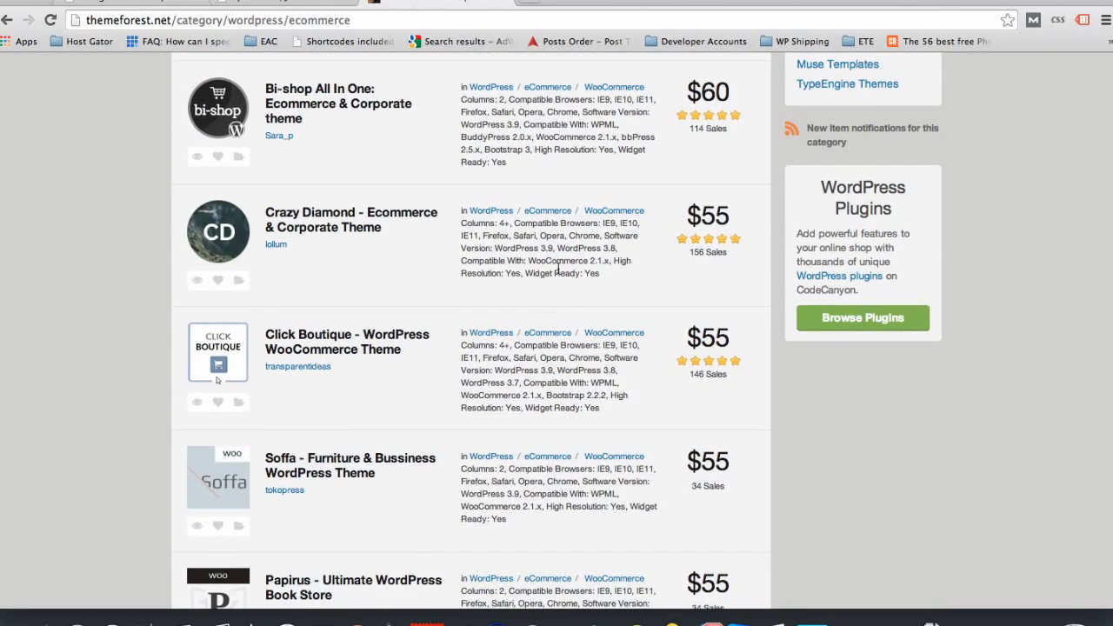
Step: Go to elegantthemes.com, look over the home page, and open its WordPress themes gallery
{"action": "left_click", "coordinate": [421, 17]}
{"action": "type", "text": "eleg"}
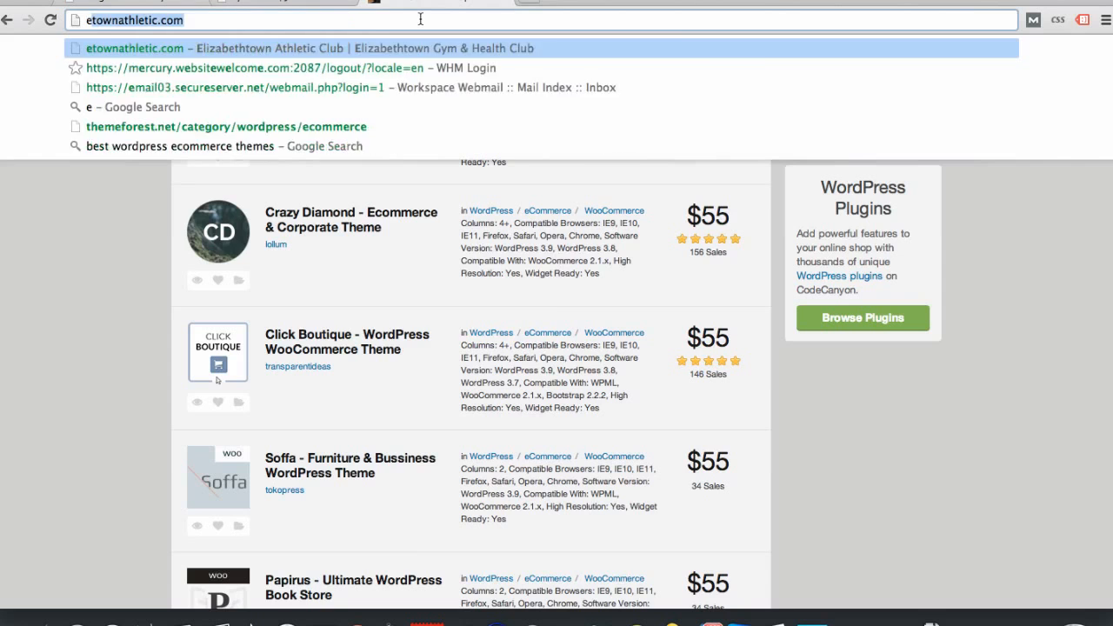
{"action": "type", "text": "a"}
{"action": "key", "text": "Return"}
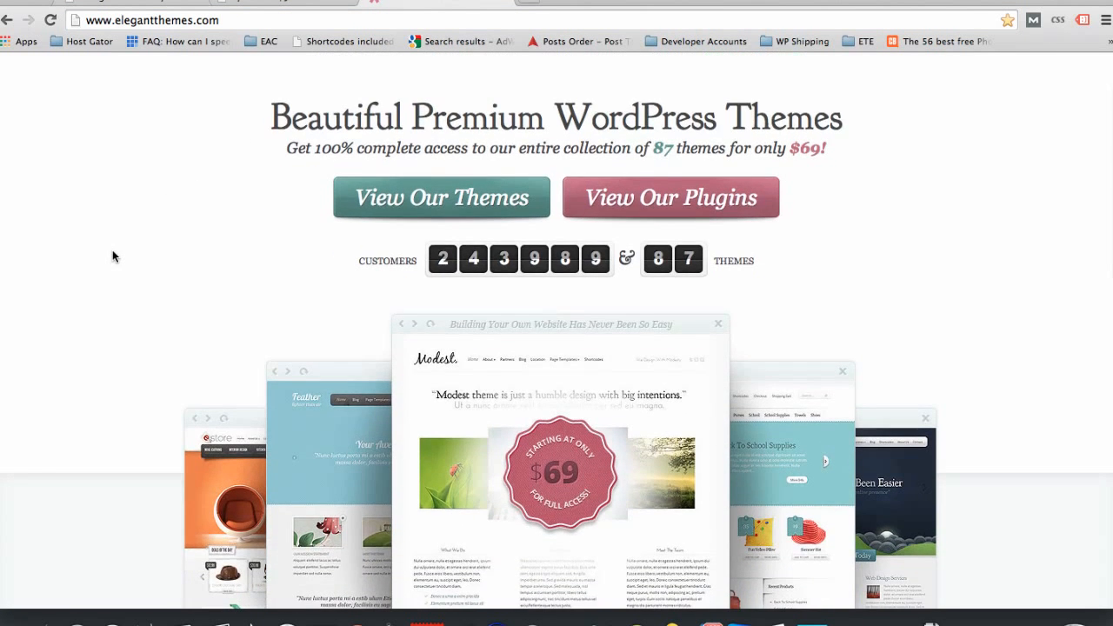
{"action": "scroll", "coordinate": [113, 253], "scroll_direction": "down", "scroll_amount": 3}
{"action": "scroll", "coordinate": [113, 256], "scroll_direction": "down", "scroll_amount": 2}
{"action": "scroll", "coordinate": [112, 256], "scroll_direction": "up", "scroll_amount": 4}
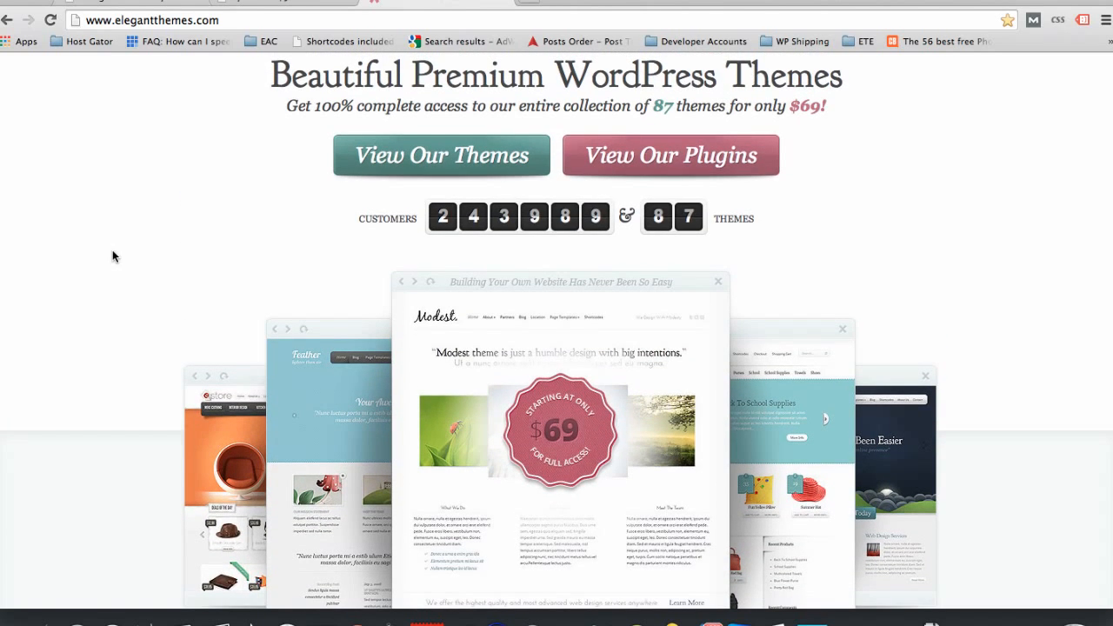
{"action": "left_click", "coordinate": [447, 160]}
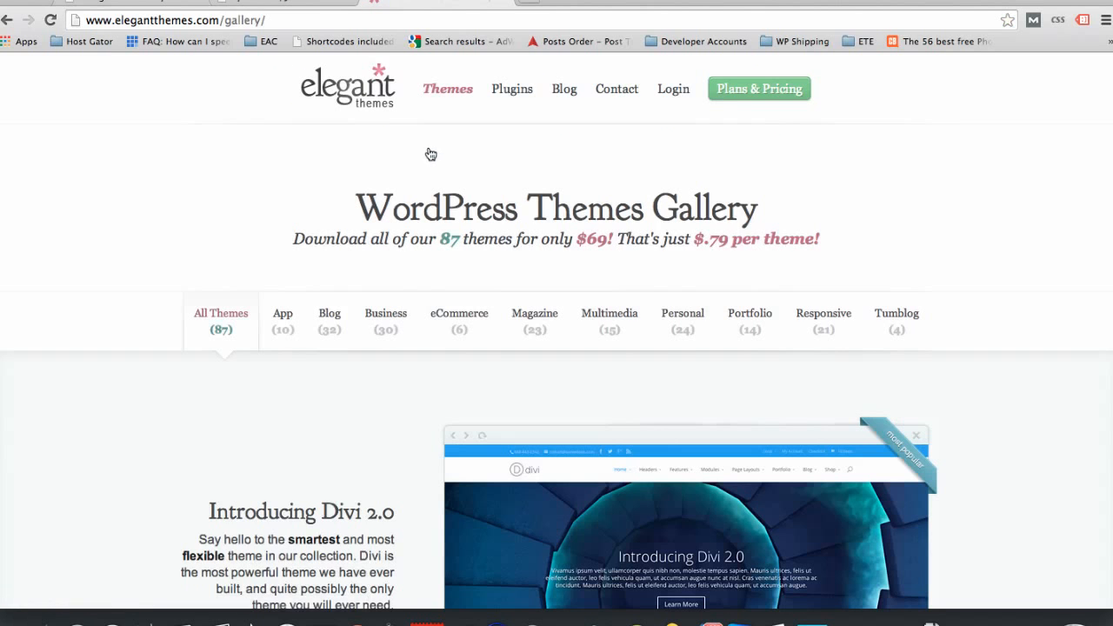
Step: Look over the Elegant Themes gallery's categories, featured theme and bundle price, and close its browser tab
{"action": "scroll", "coordinate": [114, 347], "scroll_direction": "down", "scroll_amount": 1}
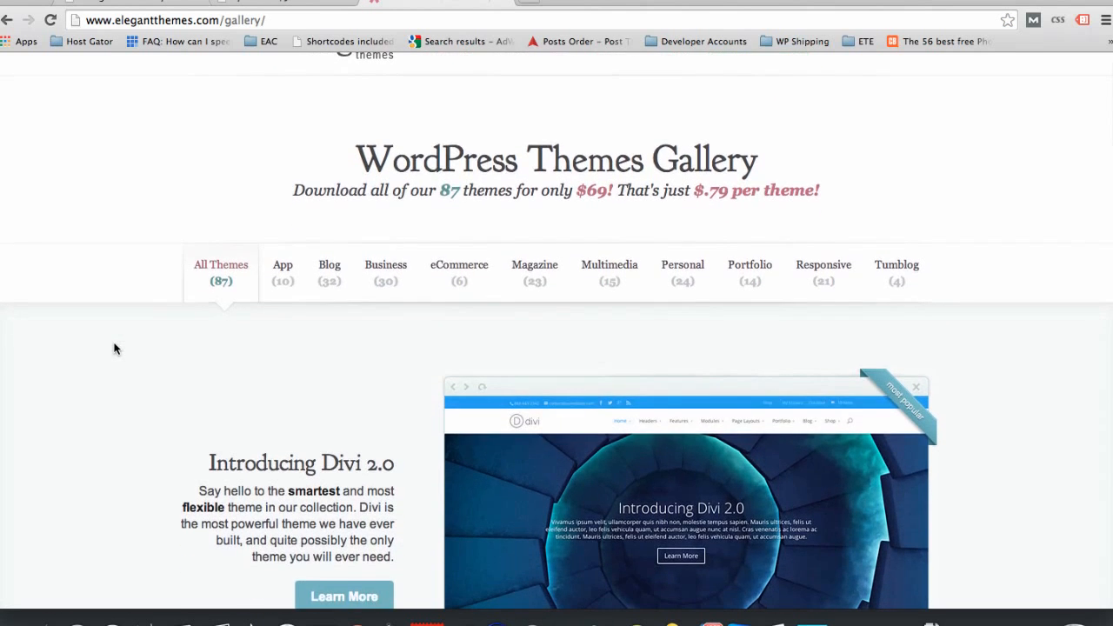
{"action": "scroll", "coordinate": [113, 347], "scroll_direction": "down", "scroll_amount": 1}
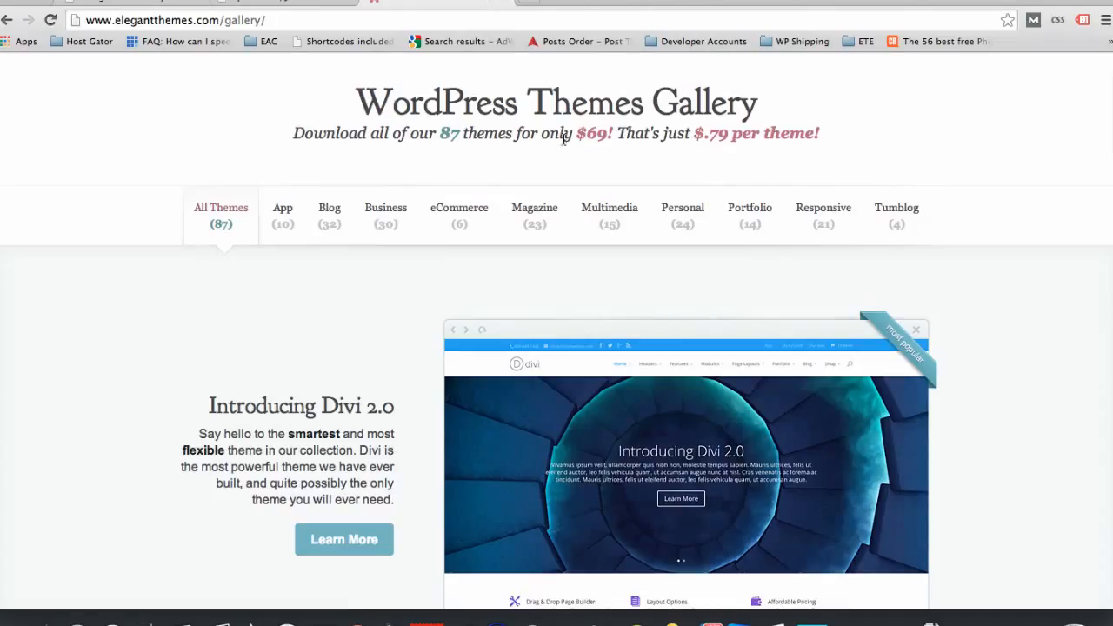
{"action": "left_click_drag", "start_coordinate": [578, 130], "coordinate": [611, 130]}
{"action": "left_click", "coordinate": [611, 131]}
{"action": "left_click", "coordinate": [502, 3]}
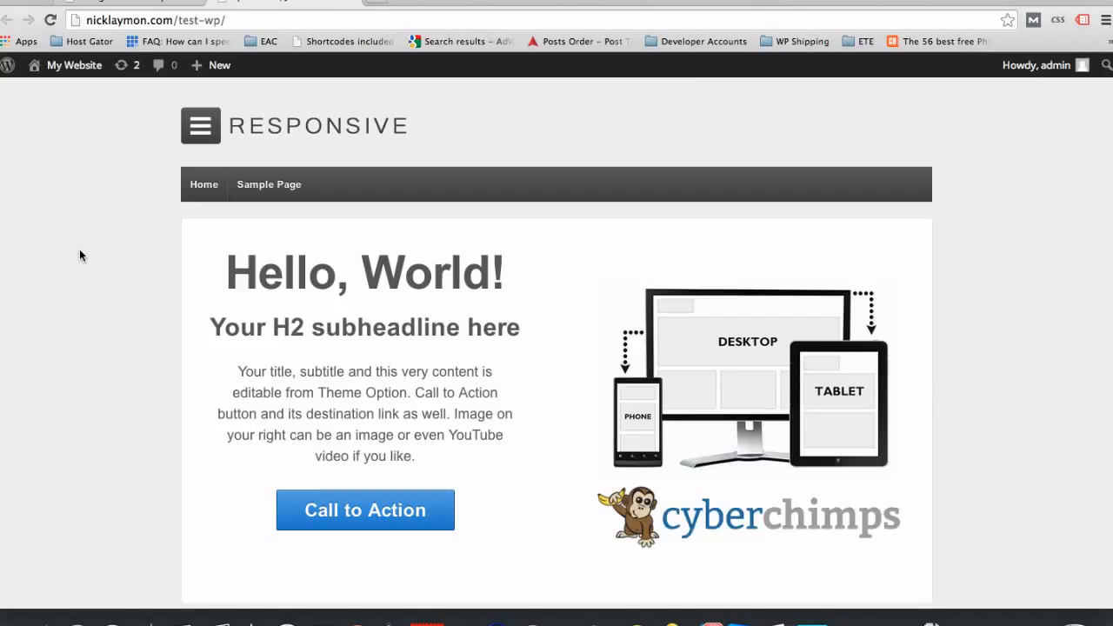
Step: Return to the WordPress Themes admin page and look through the installed themes and the Appearance entries added by the Responsive theme
{"action": "left_click", "coordinate": [140, 4]}
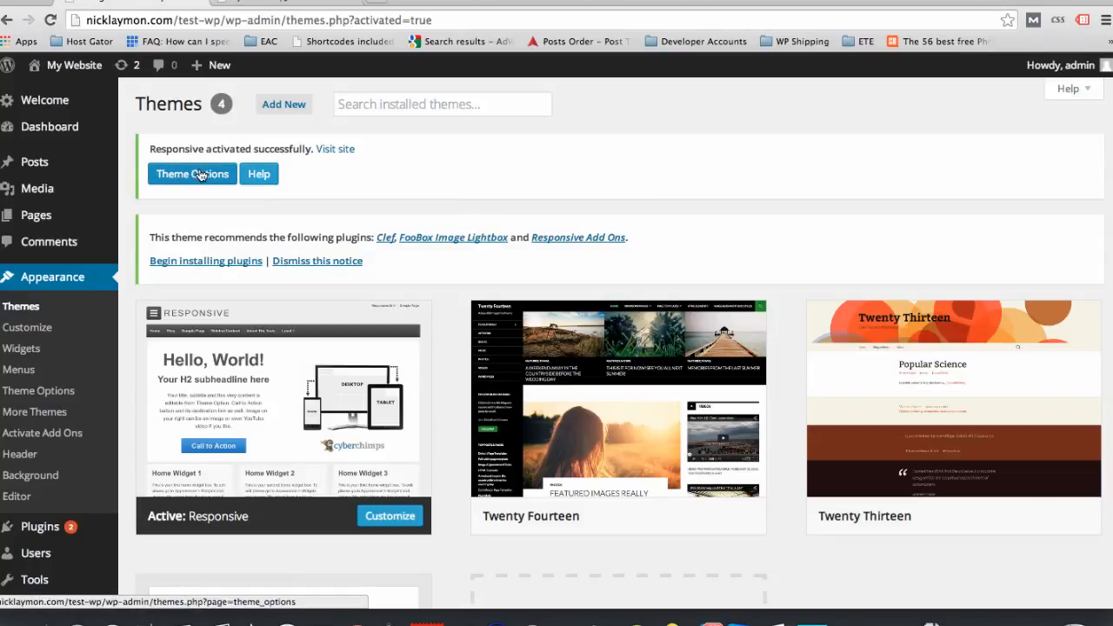
{"action": "scroll", "coordinate": [206, 211], "scroll_direction": "down", "scroll_amount": 2}
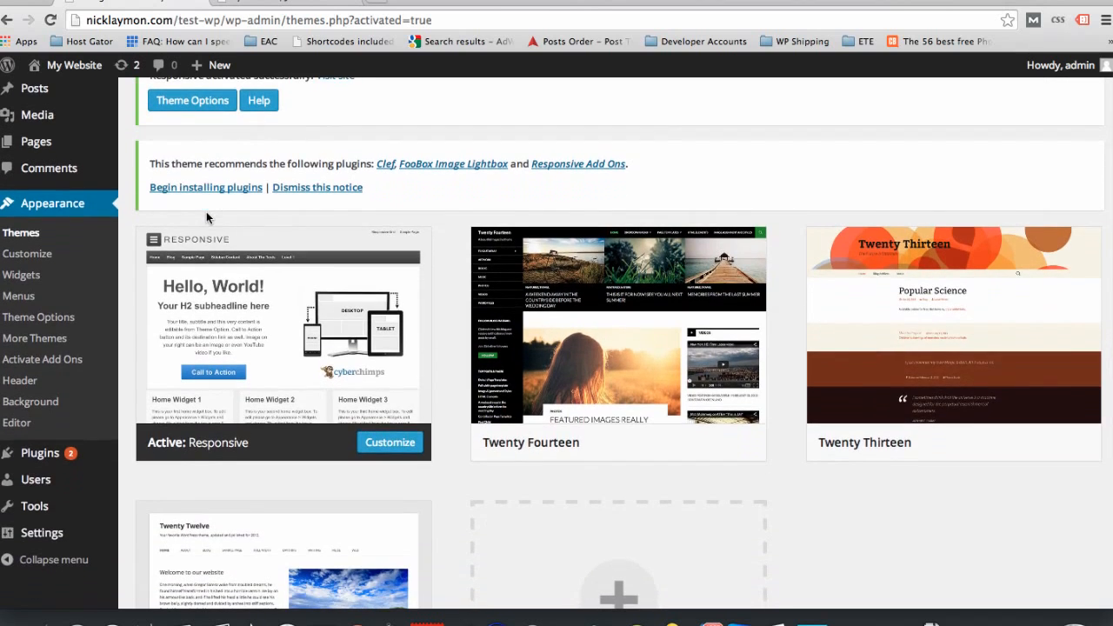
{"action": "scroll", "coordinate": [181, 213], "scroll_direction": "up", "scroll_amount": 2}
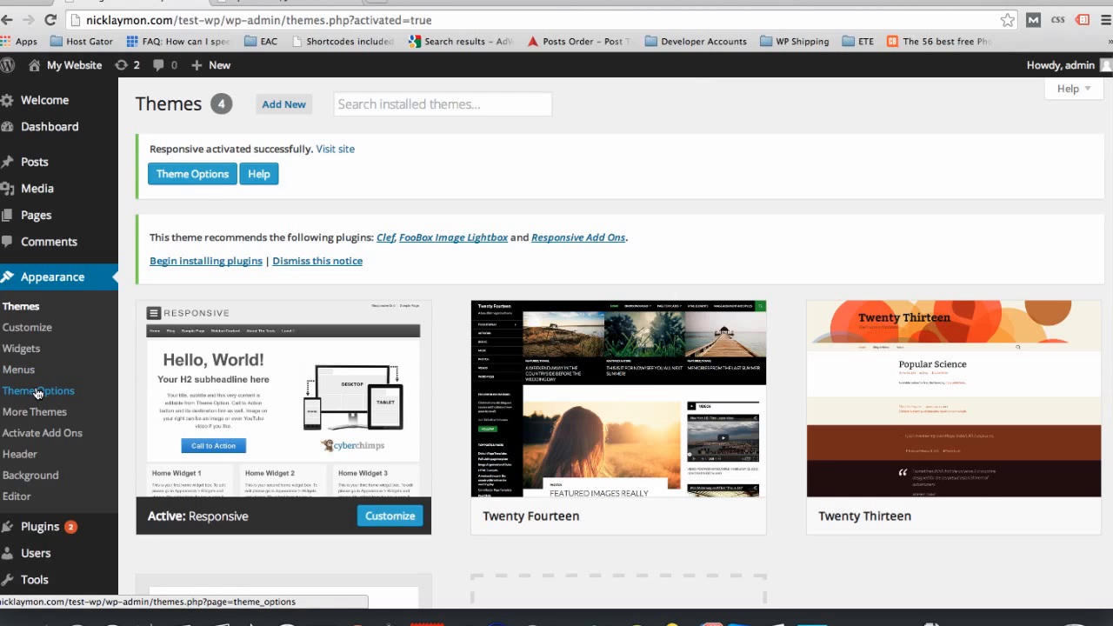
{"action": "scroll", "coordinate": [38, 389], "scroll_direction": "down", "scroll_amount": 3}
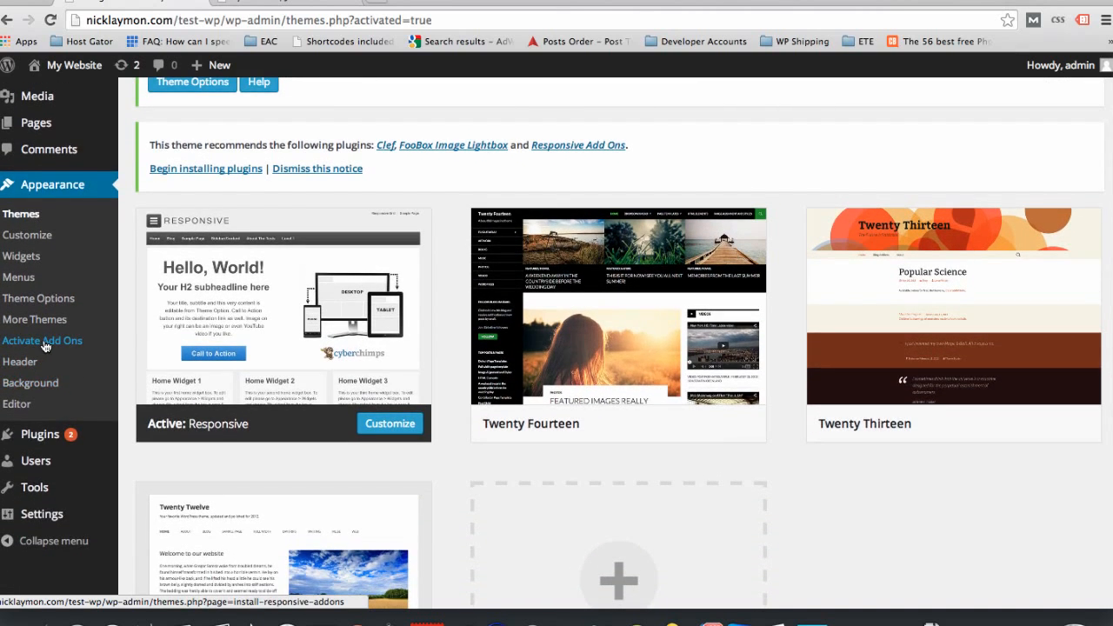
{"action": "scroll", "coordinate": [45, 346], "scroll_direction": "down", "scroll_amount": 2}
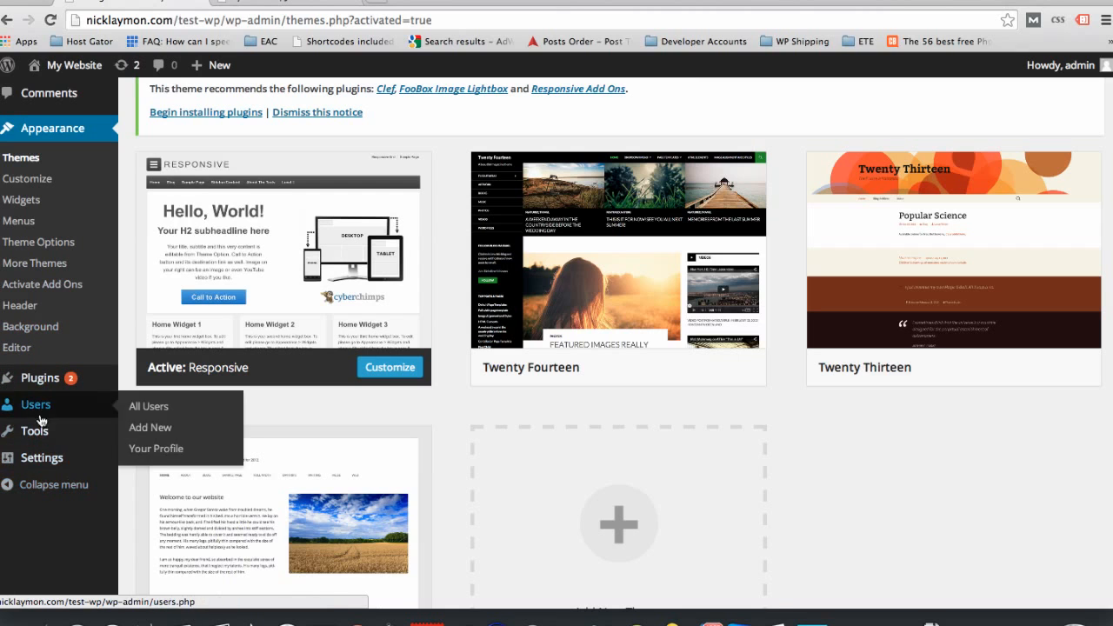
{"action": "scroll", "coordinate": [35, 239], "scroll_direction": "up", "scroll_amount": 4}
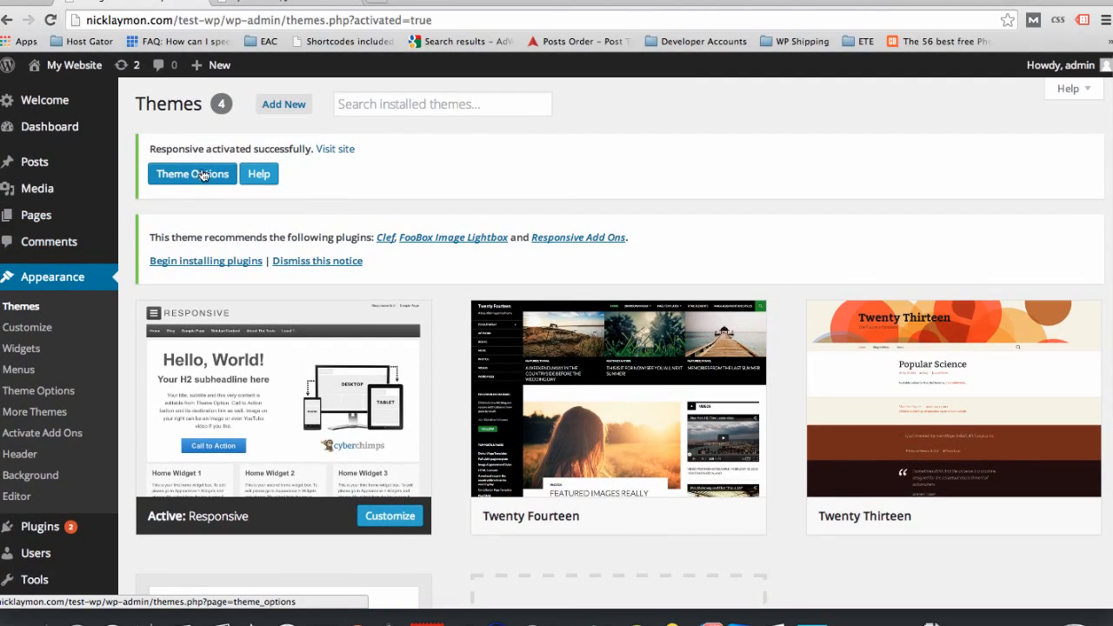
Step: Open the Responsive theme's options and expand the Theme Elements and Logo Upload sections
{"action": "left_click", "coordinate": [197, 175]}
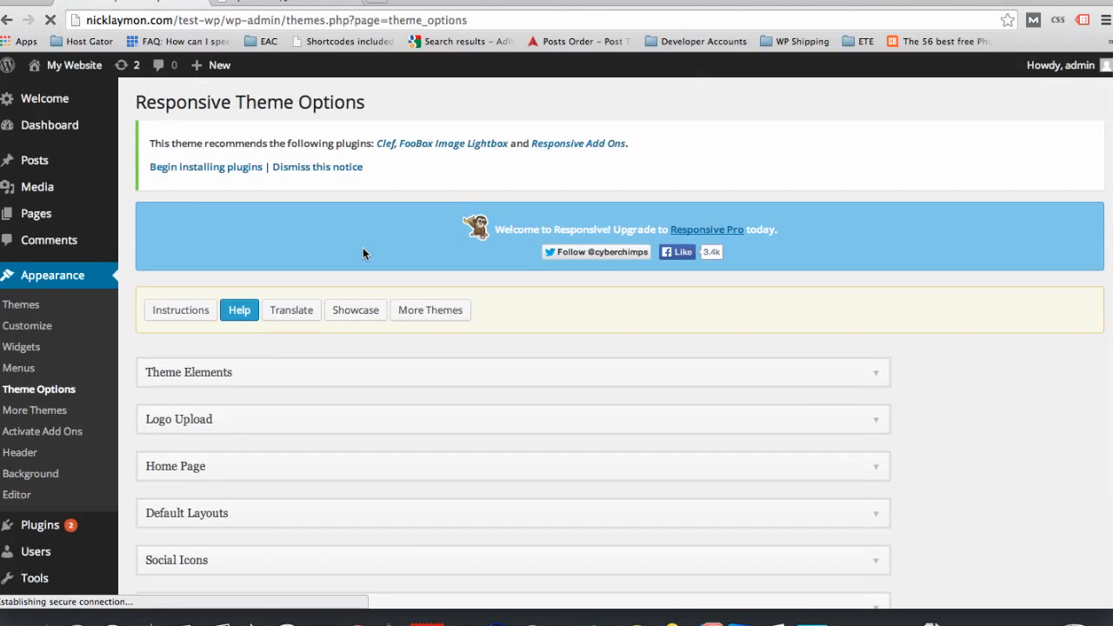
{"action": "scroll", "coordinate": [365, 253], "scroll_direction": "down", "scroll_amount": 3}
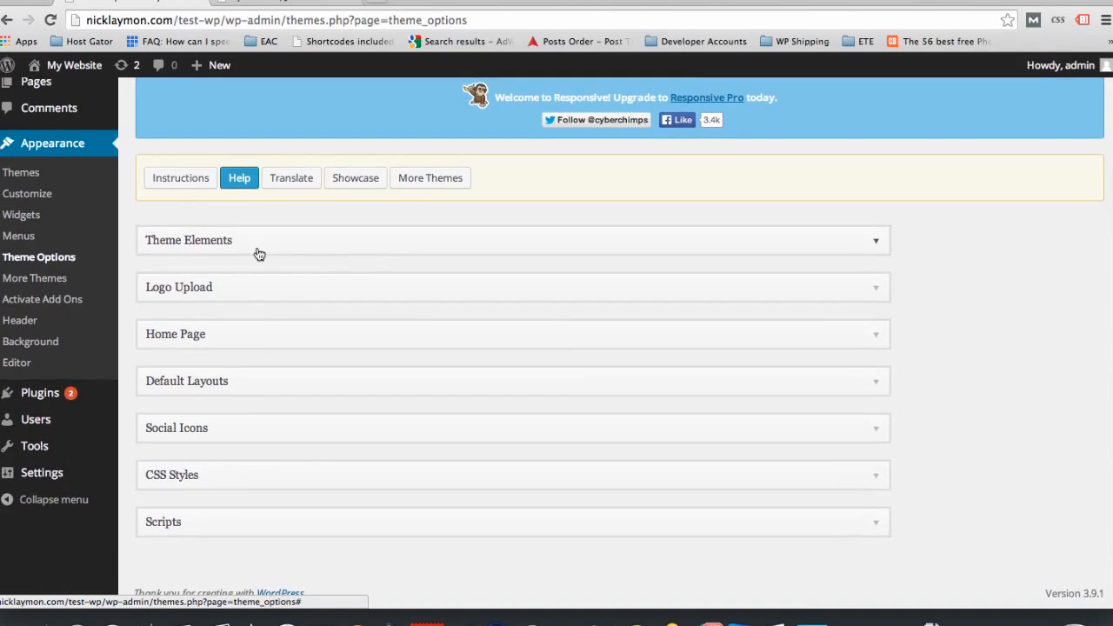
{"action": "left_click", "coordinate": [269, 239]}
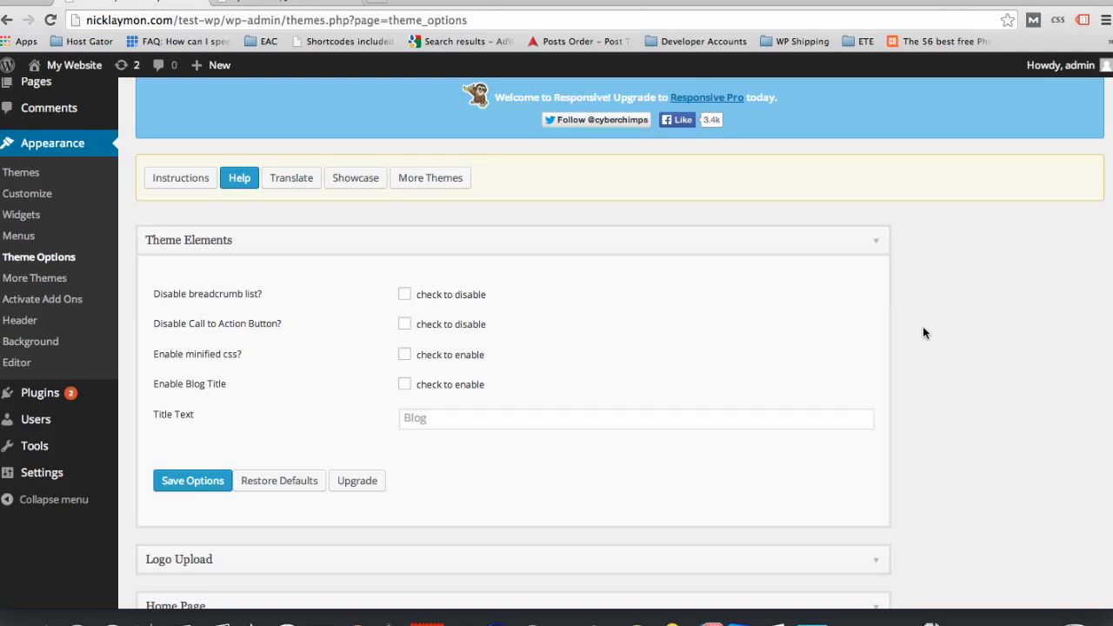
{"action": "scroll", "coordinate": [922, 330], "scroll_direction": "down", "scroll_amount": 5}
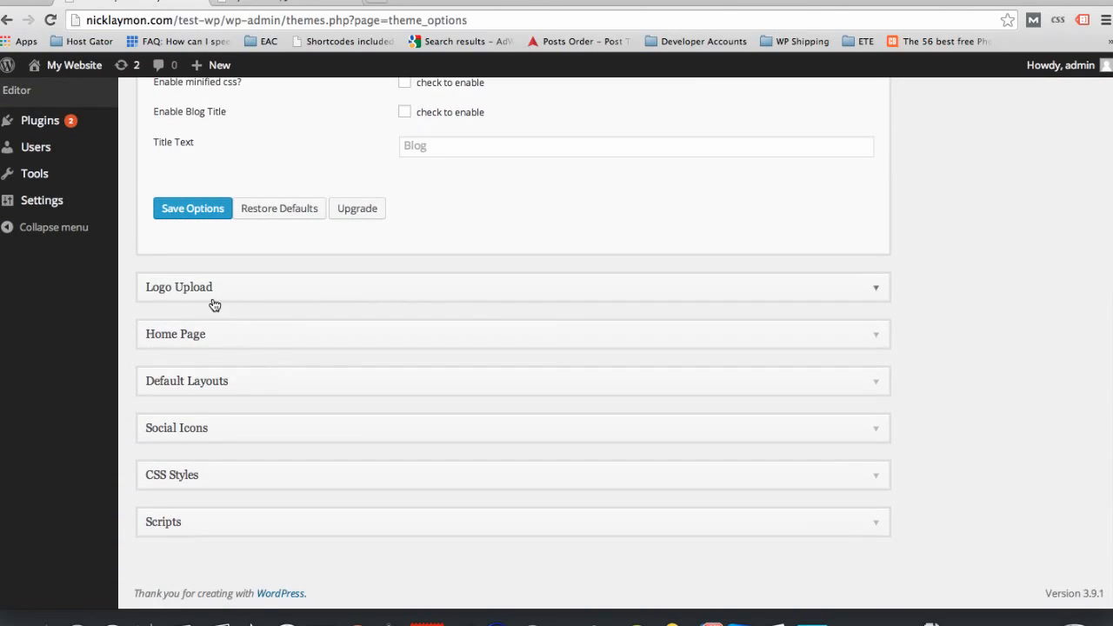
{"action": "left_click", "coordinate": [212, 300]}
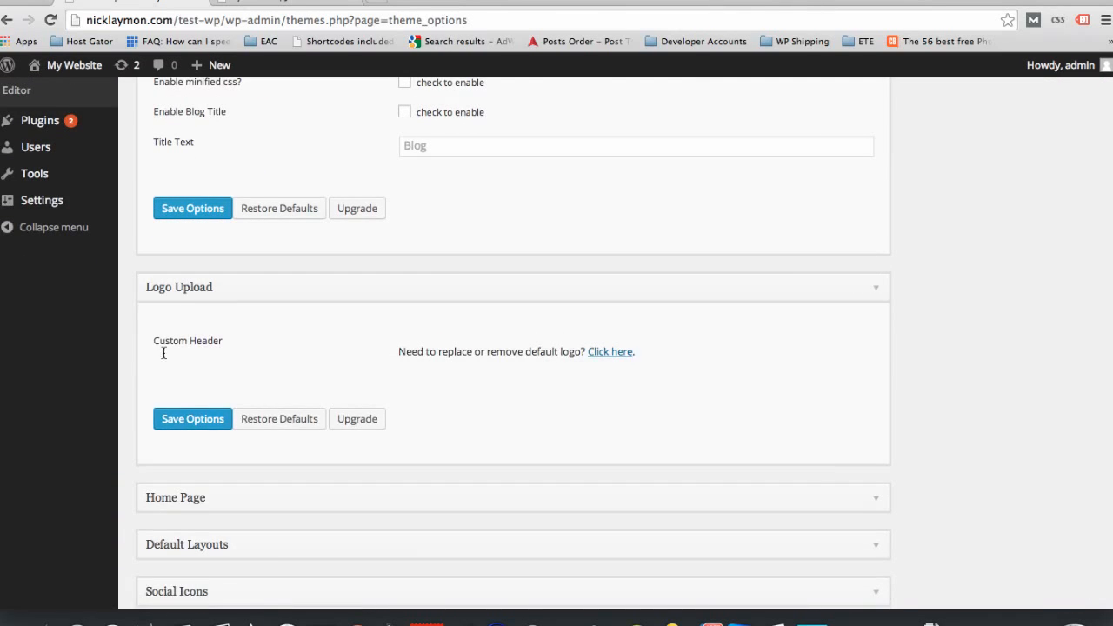
Step: Expand the Home Page section of the theme options and review its headline, content, call-to-action and featured content fields
{"action": "scroll", "coordinate": [266, 371], "scroll_direction": "down", "scroll_amount": 3}
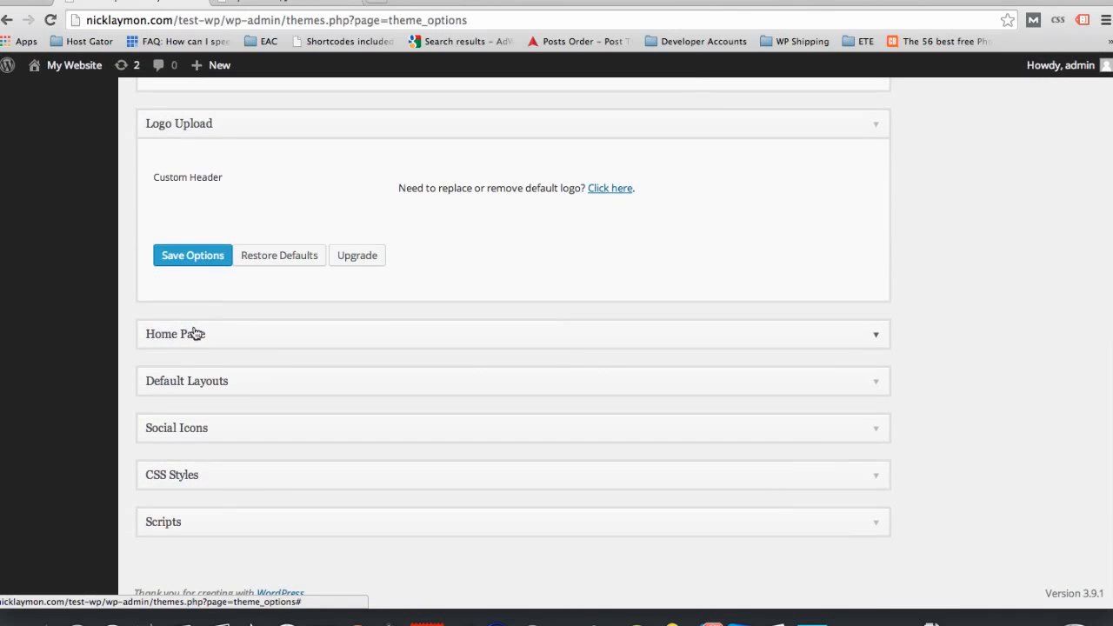
{"action": "left_click", "coordinate": [196, 334]}
{"action": "scroll", "coordinate": [319, 359], "scroll_direction": "down", "scroll_amount": 4}
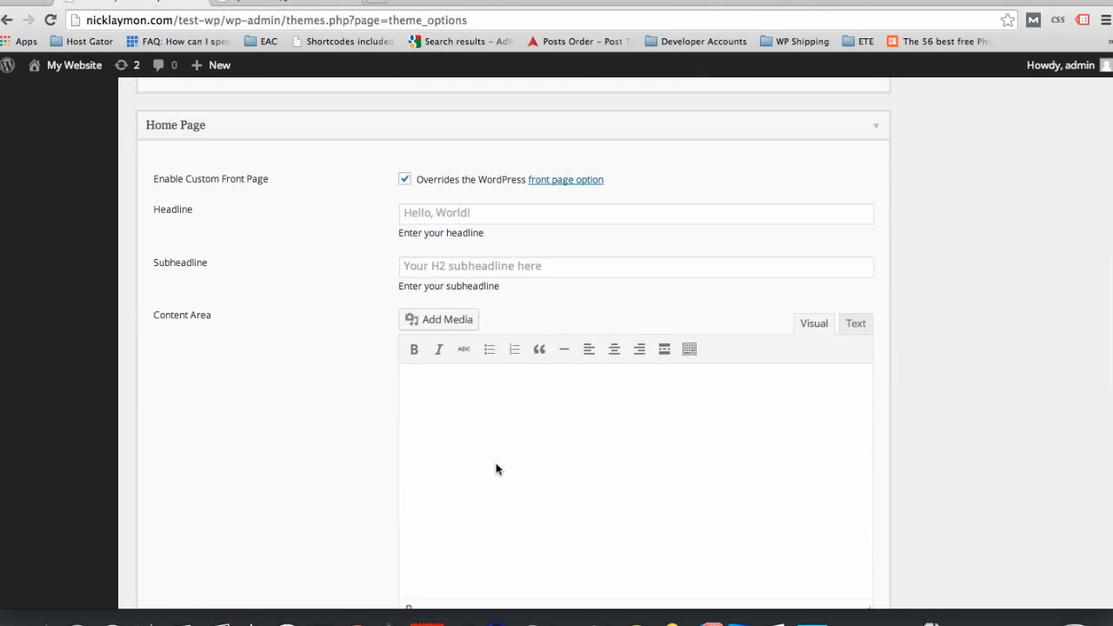
{"action": "scroll", "coordinate": [293, 345], "scroll_direction": "down", "scroll_amount": 7}
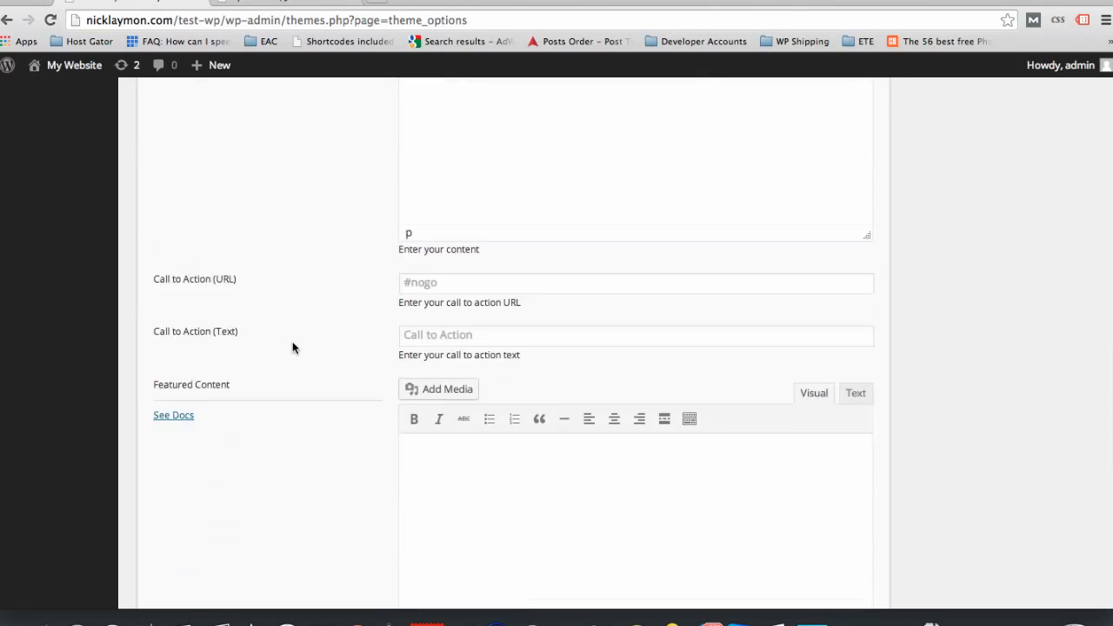
{"action": "scroll", "coordinate": [292, 348], "scroll_direction": "down", "scroll_amount": 7}
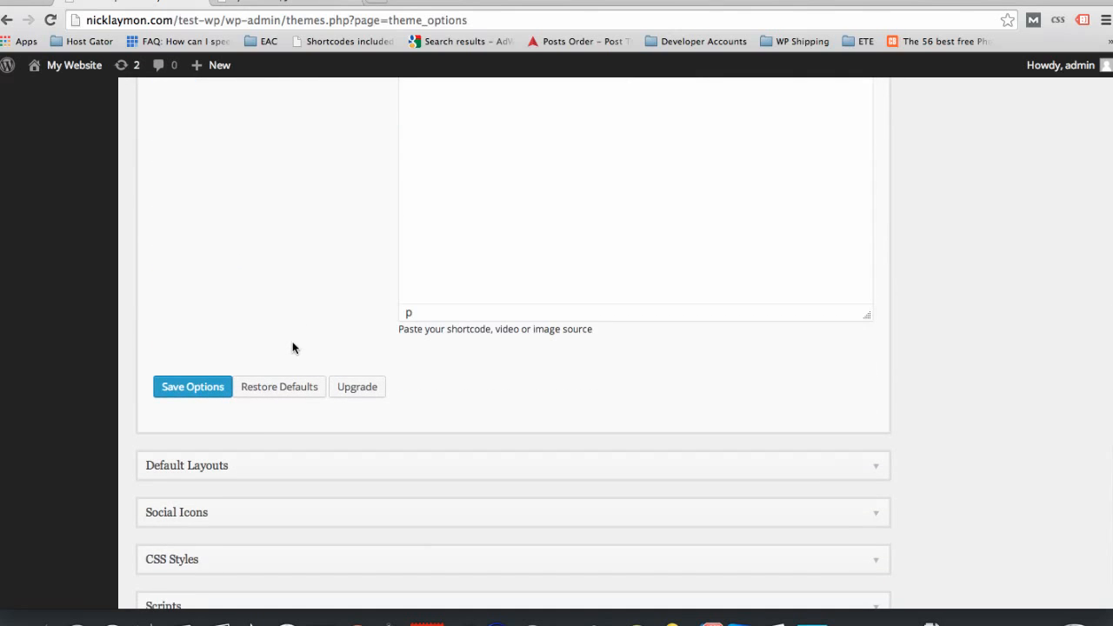
Step: Expand the Default Layouts section to view the page and blog layout settings, and return to the Theme Elements section
{"action": "left_click", "coordinate": [194, 465]}
{"action": "scroll", "coordinate": [194, 467], "scroll_direction": "down", "scroll_amount": 6}
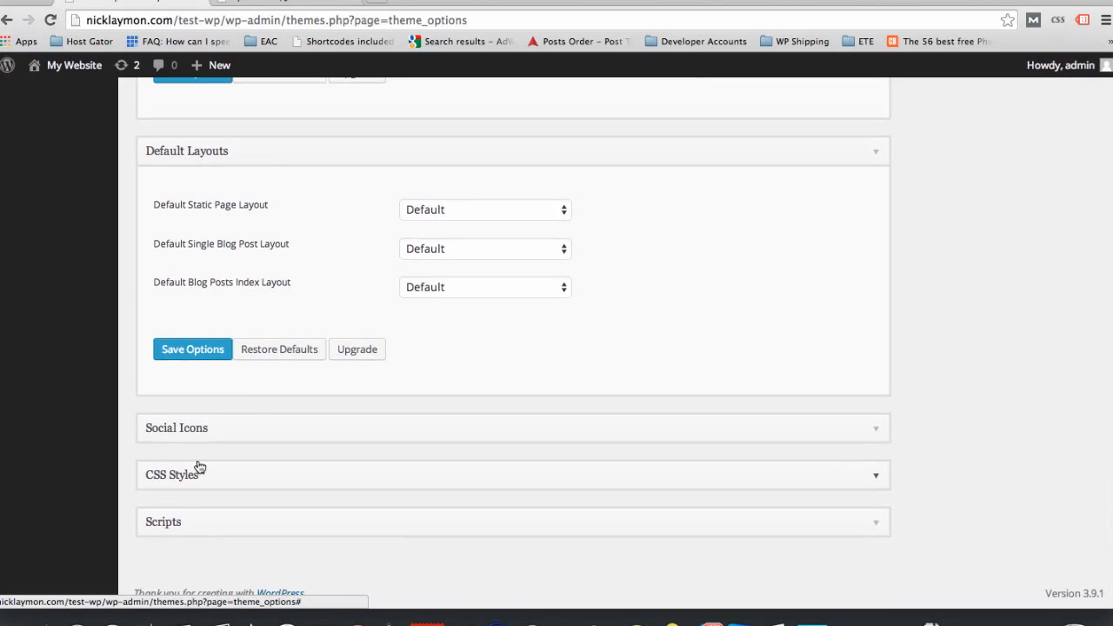
{"action": "scroll", "coordinate": [283, 85], "scroll_direction": "up", "scroll_amount": 20}
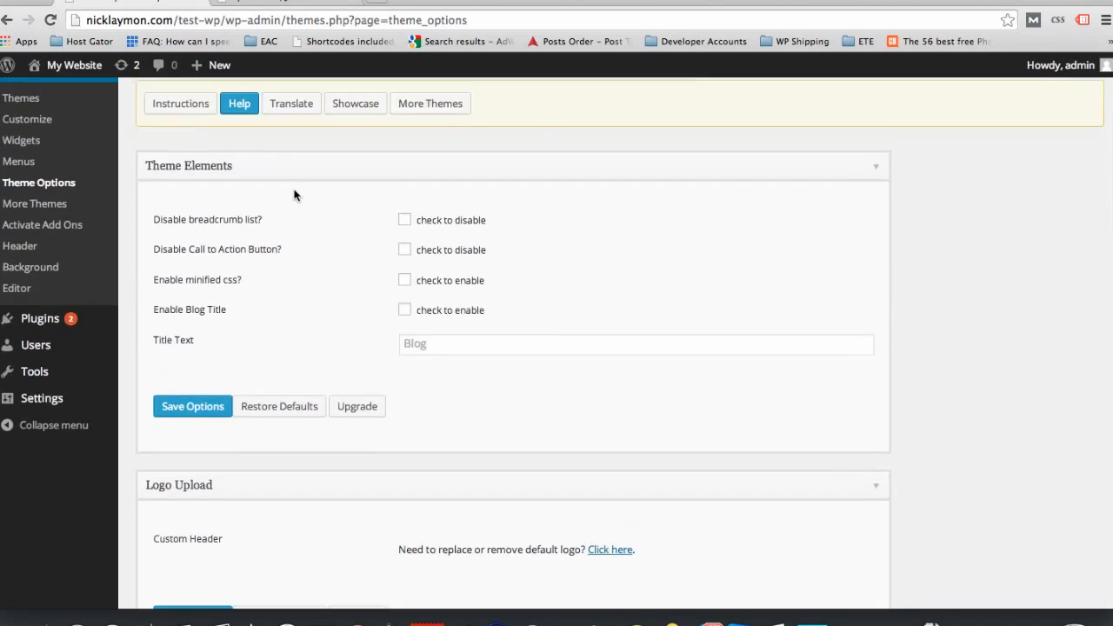